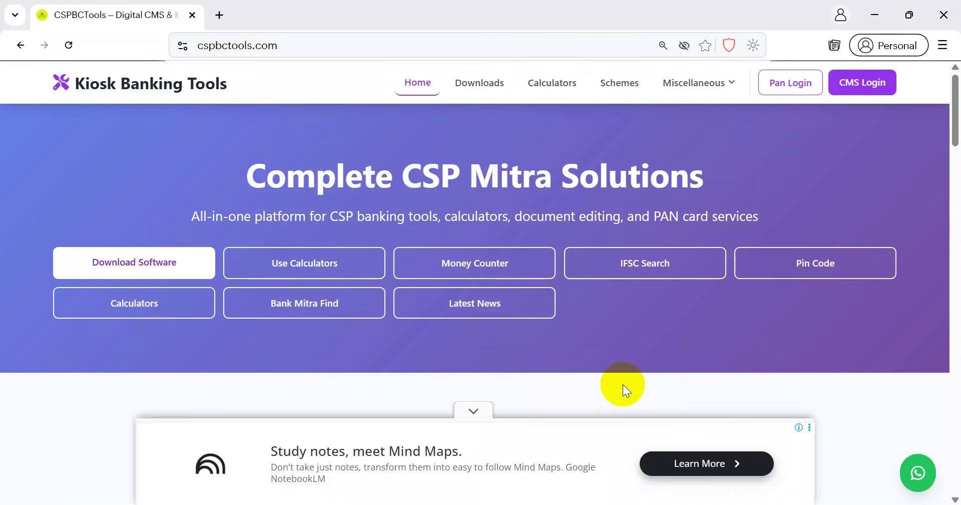
Log in to the CMS with the saved demo account's e-mail and its password
click(850, 87)
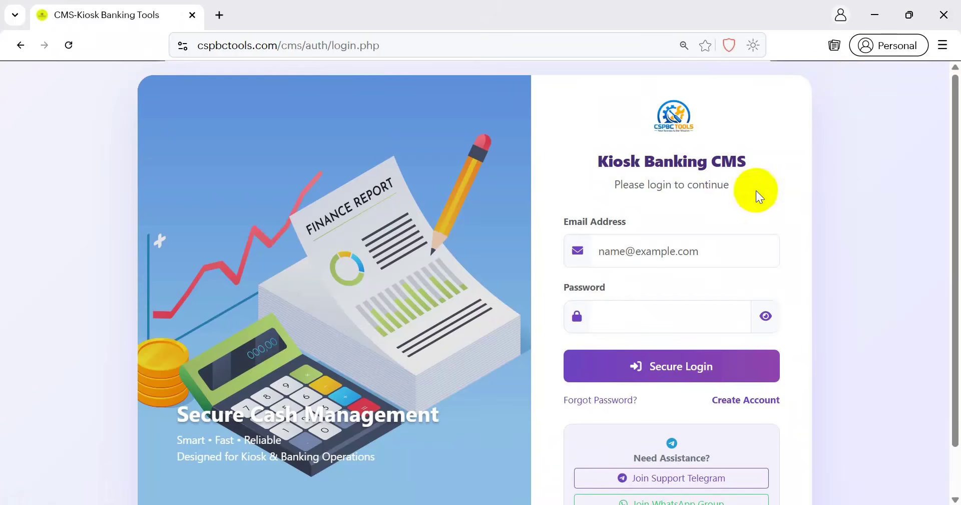
click(723, 256)
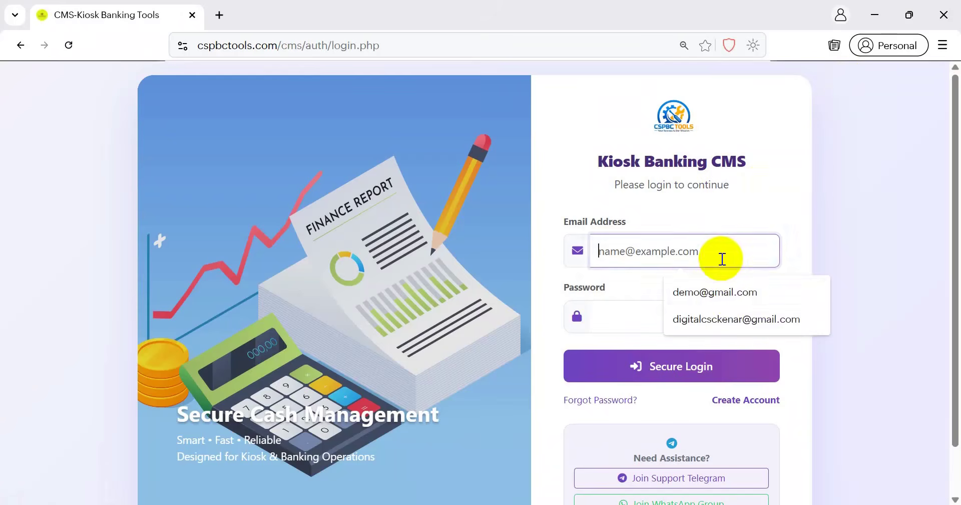
click(721, 287)
triple_click(674, 256)
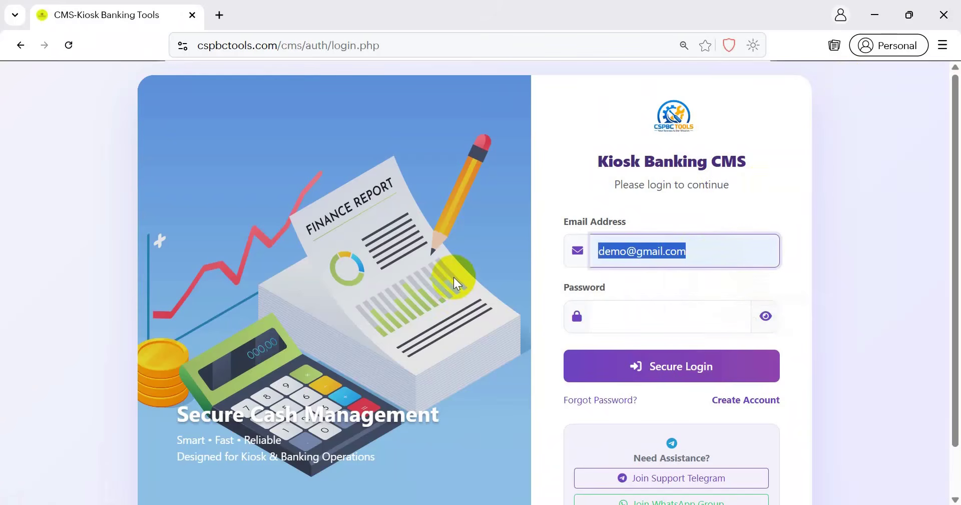
key(Tab)
key(ctrl+v)
click(683, 373)
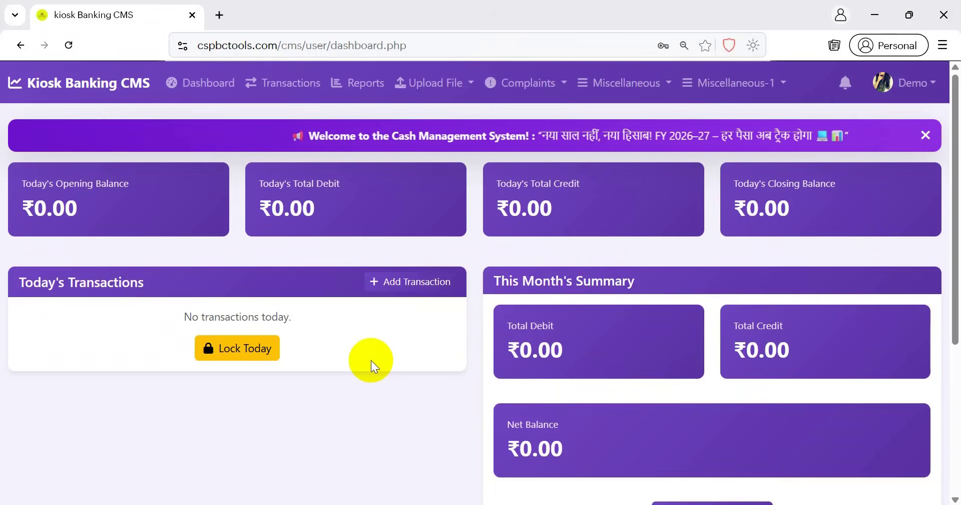
Add a daily transaction described as "Opening Balance" with a credit amount of 1000000, and dismiss the notice
click(384, 294)
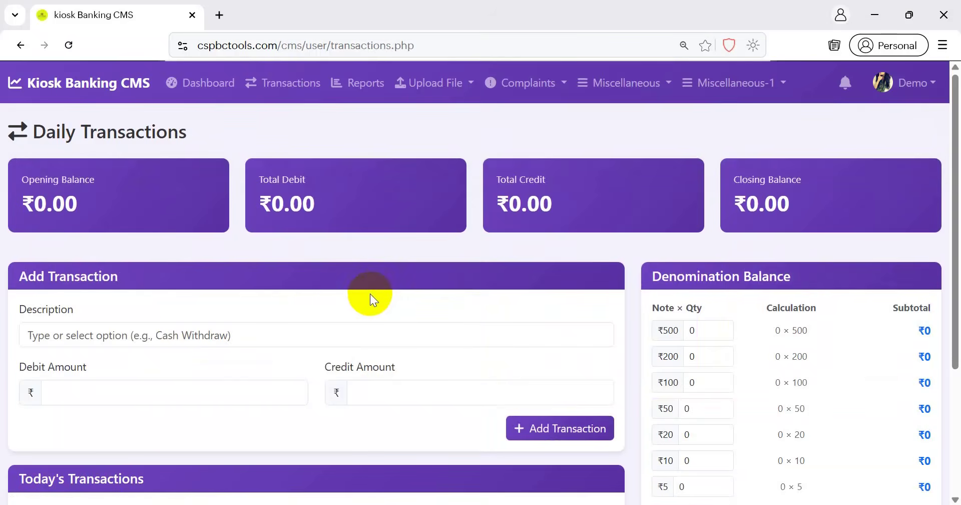
click(187, 332)
text(O)
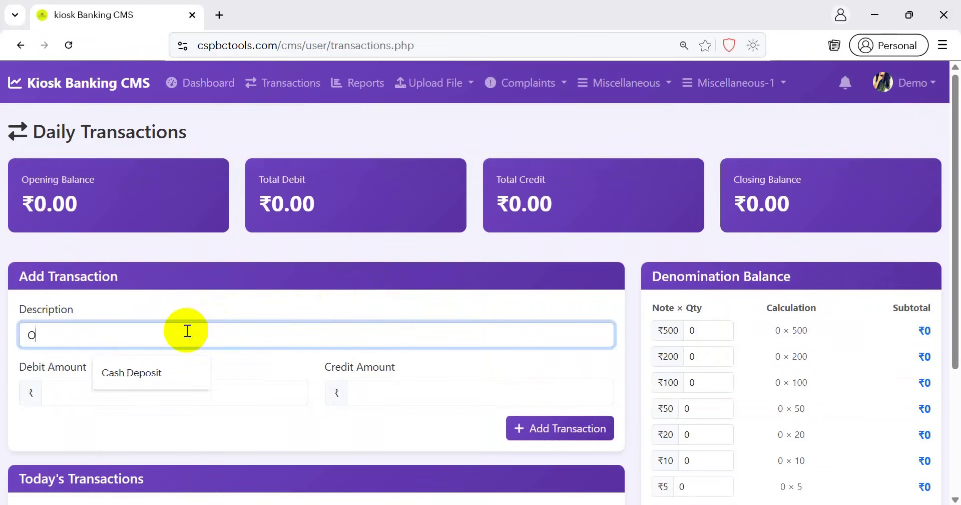
text(pening Balance)
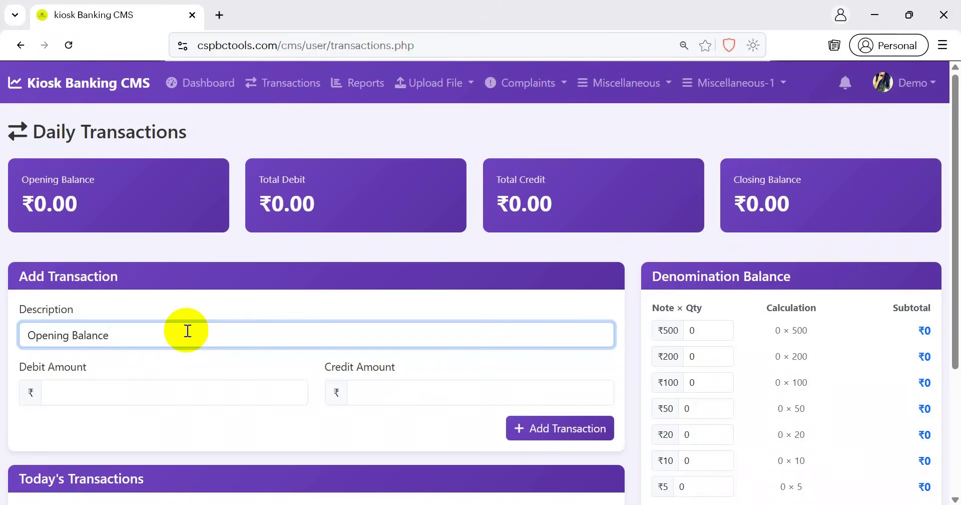
click(398, 395)
text(1000000)
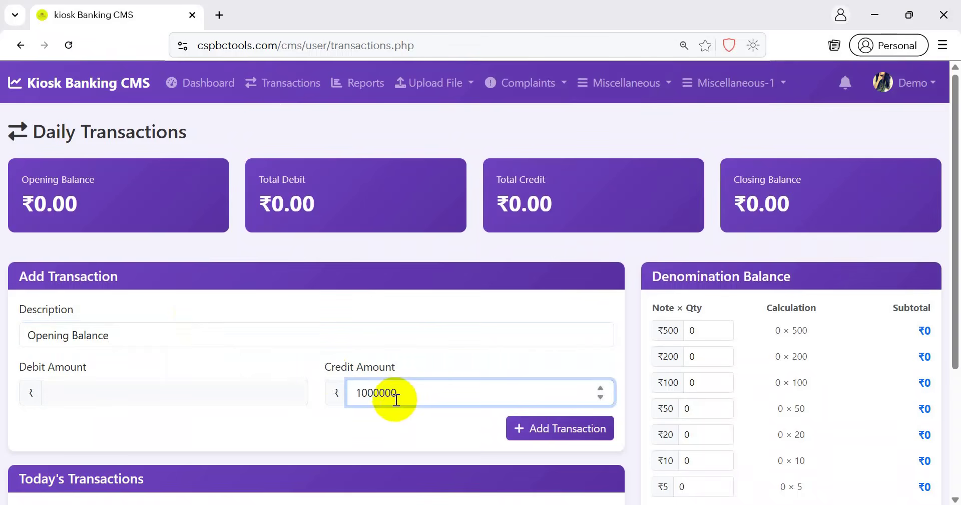
scroll(420, 345, down, 1)
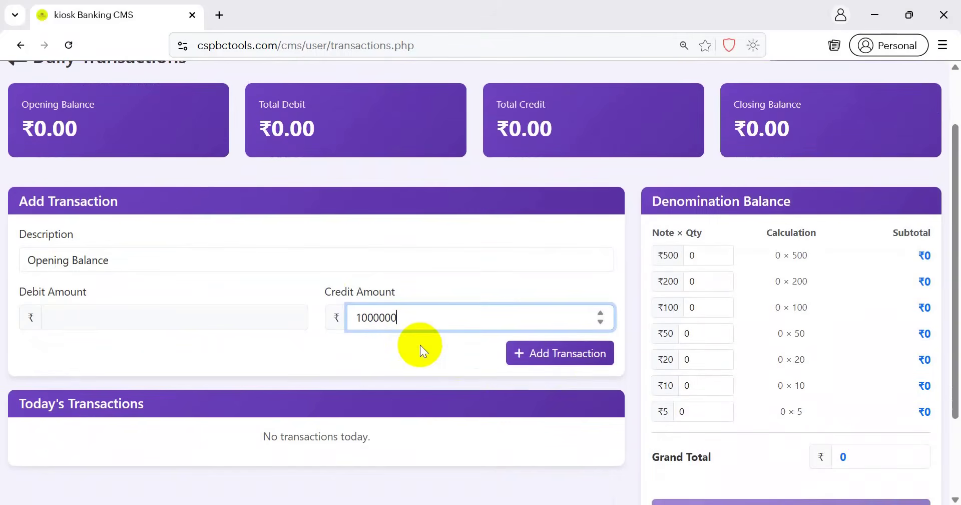
click(559, 353)
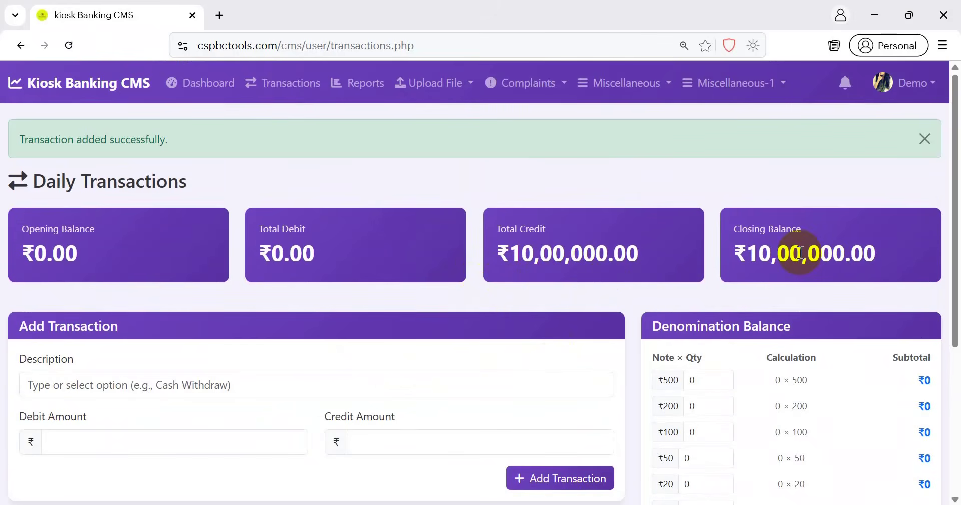
click(925, 139)
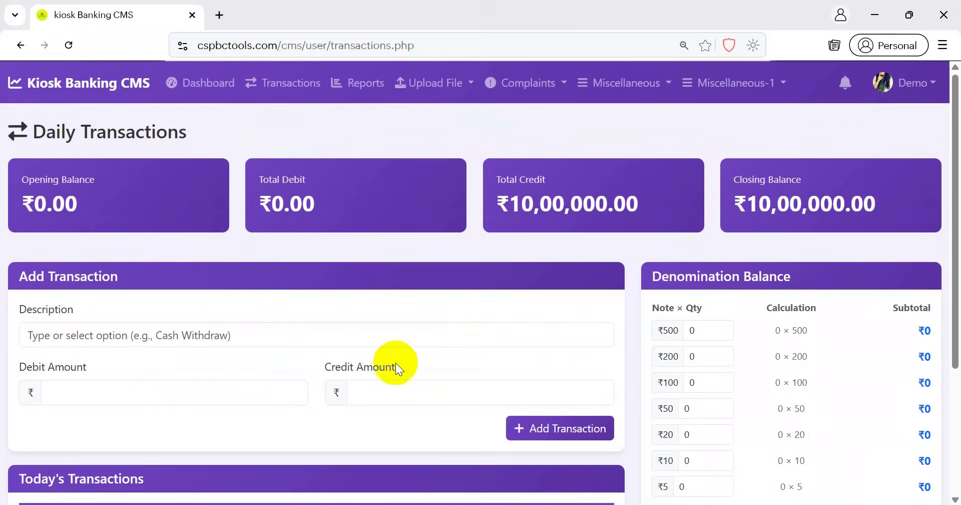
Upload the SBI kiosk transaction .xls file from the Desktop folder on the Excel upload page
scroll(393, 364, down, 2)
scroll(392, 365, down, 2)
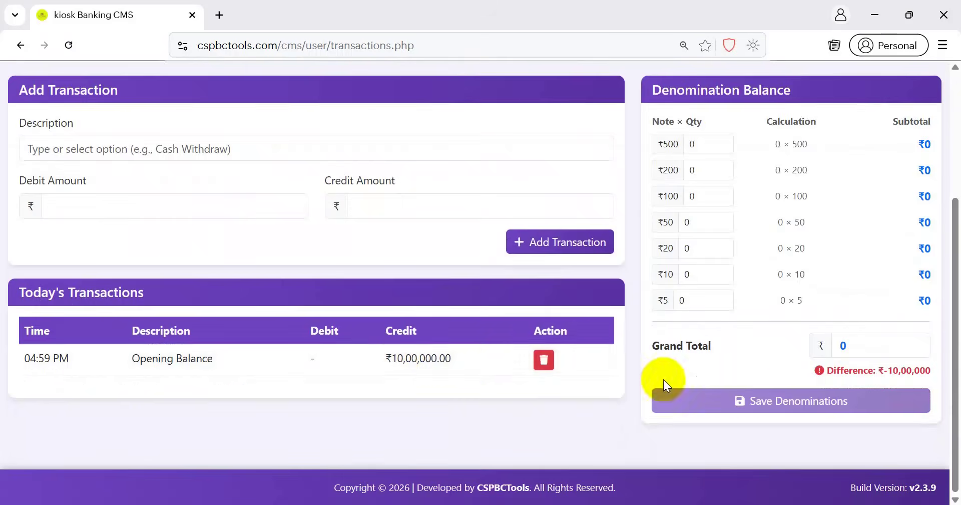
scroll(478, 351, up, 4)
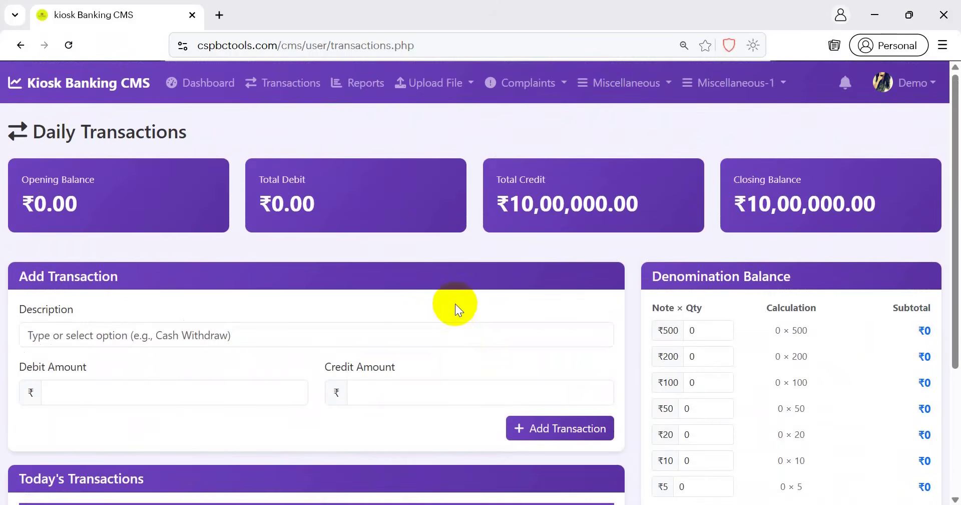
click(442, 96)
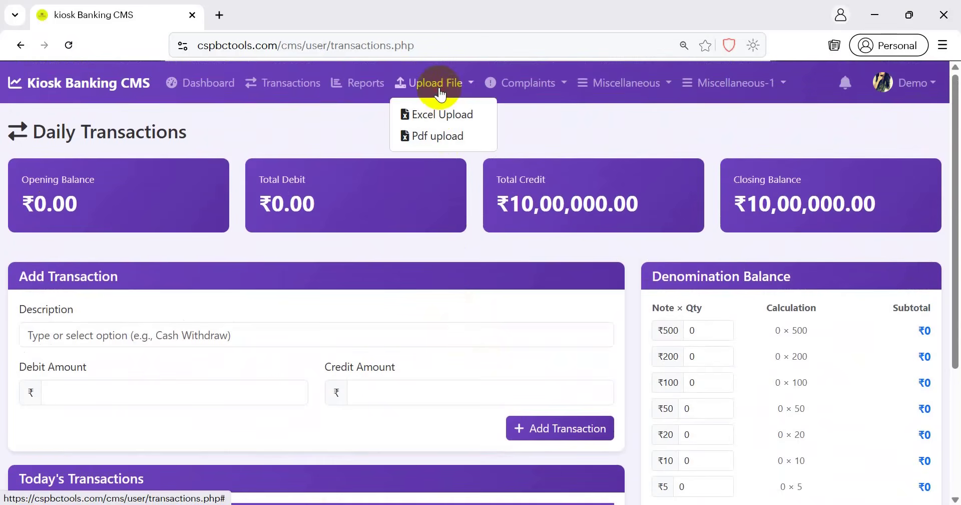
click(452, 118)
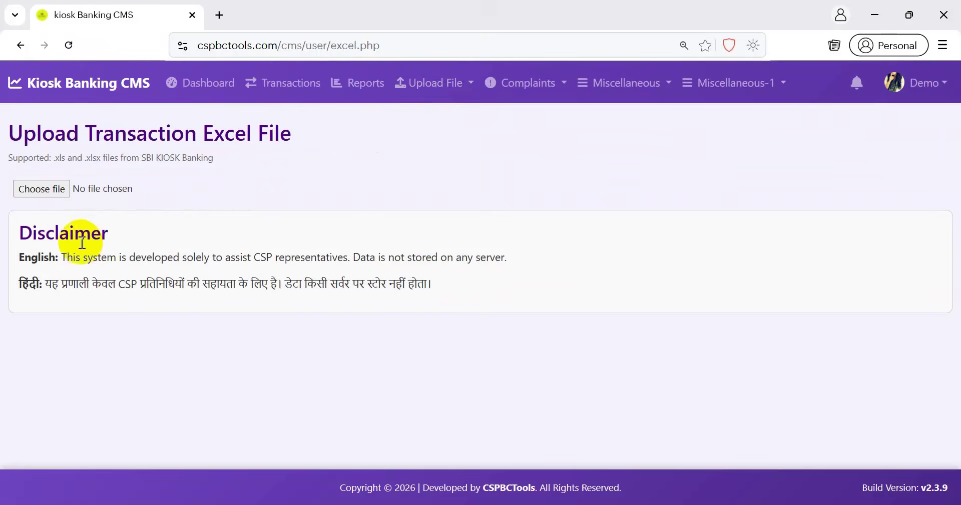
click(50, 195)
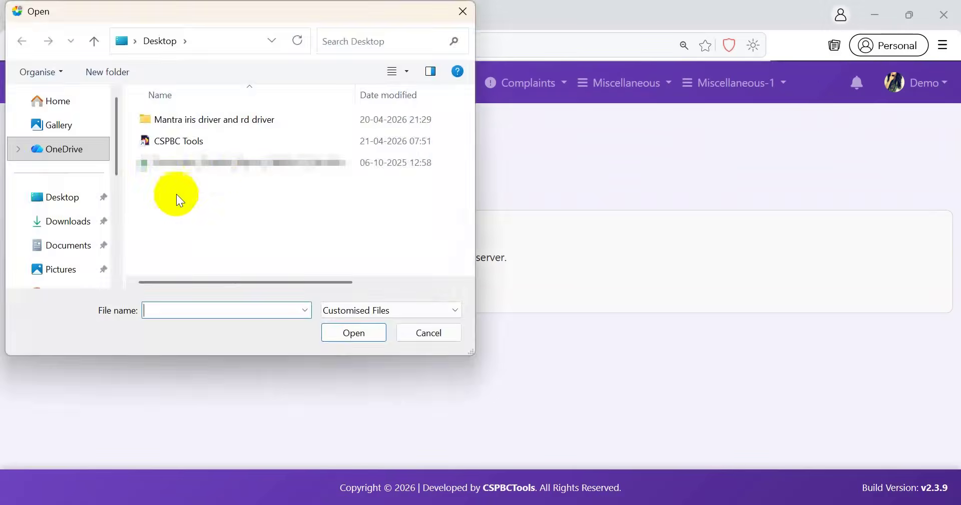
double_click(209, 165)
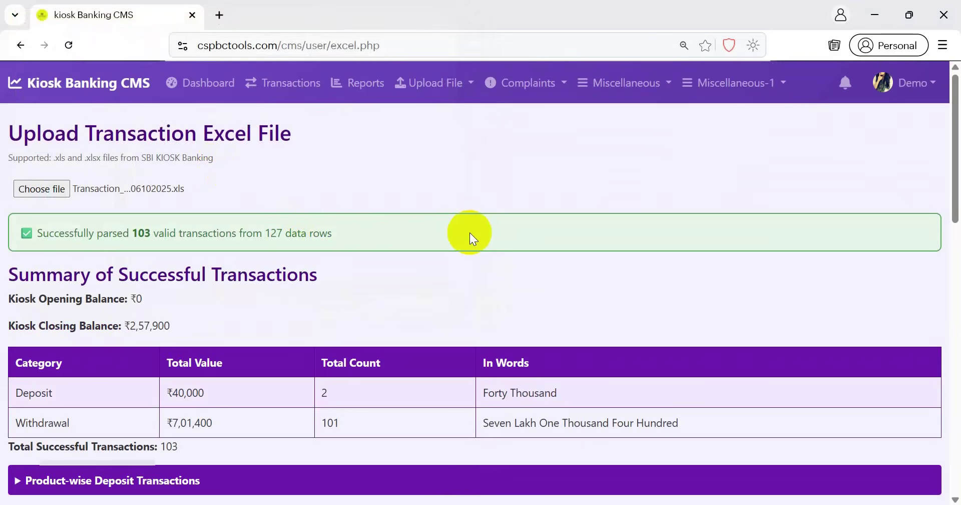
Examine the summary of successful transactions, including the product-wise deposit and product-wise withdrawal breakdowns
scroll(470, 233, down, 3)
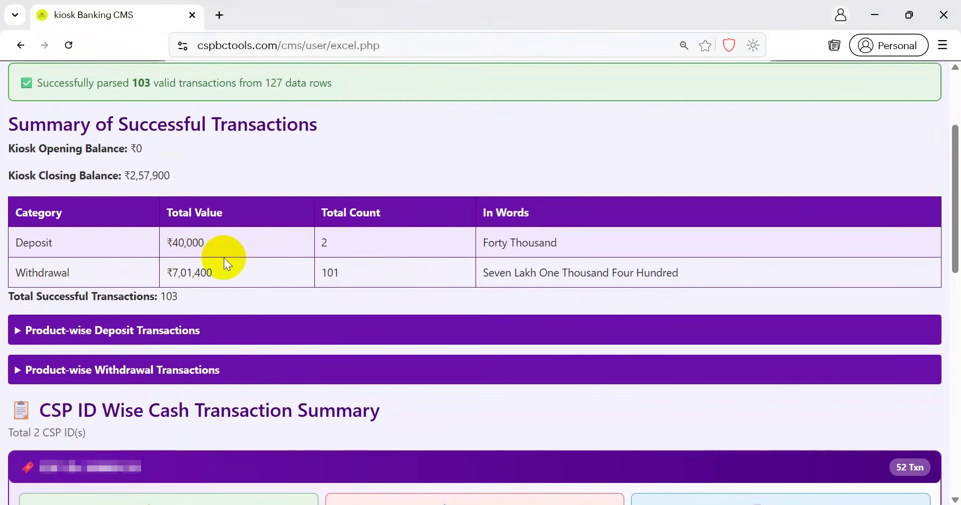
scroll(230, 304, up, 1)
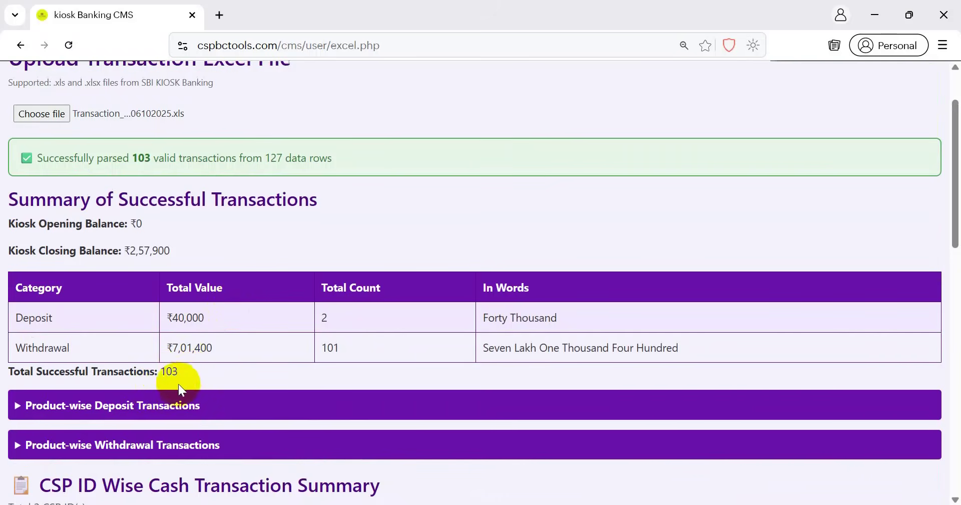
click(174, 405)
scroll(174, 405, down, 2)
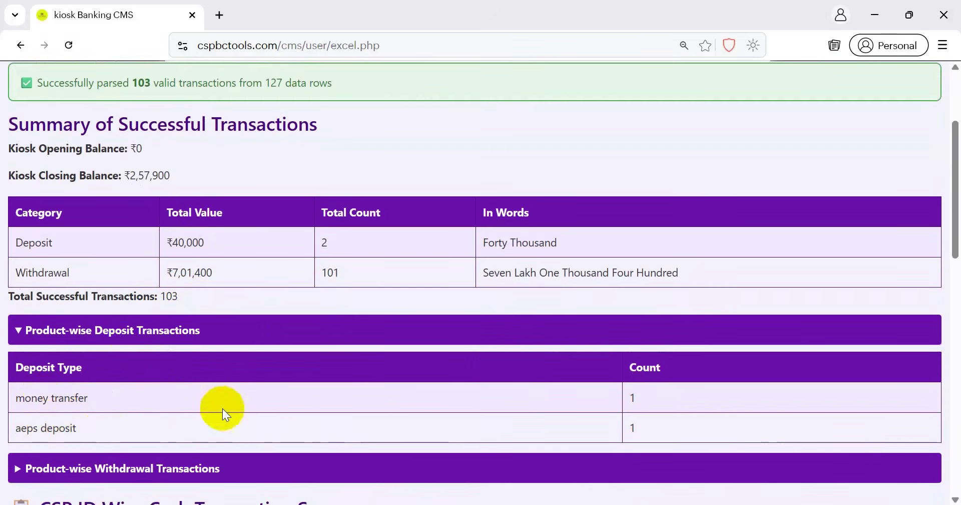
click(232, 329)
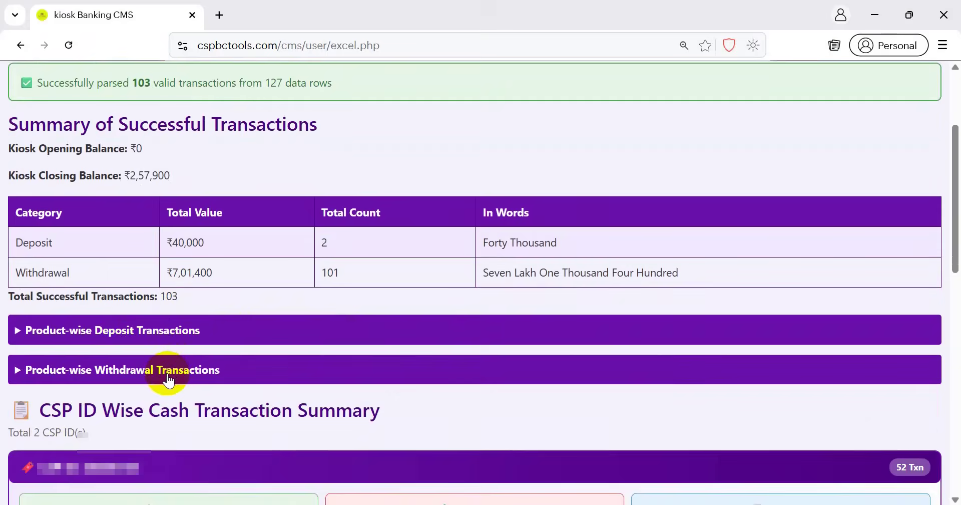
click(168, 371)
scroll(169, 386, down, 3)
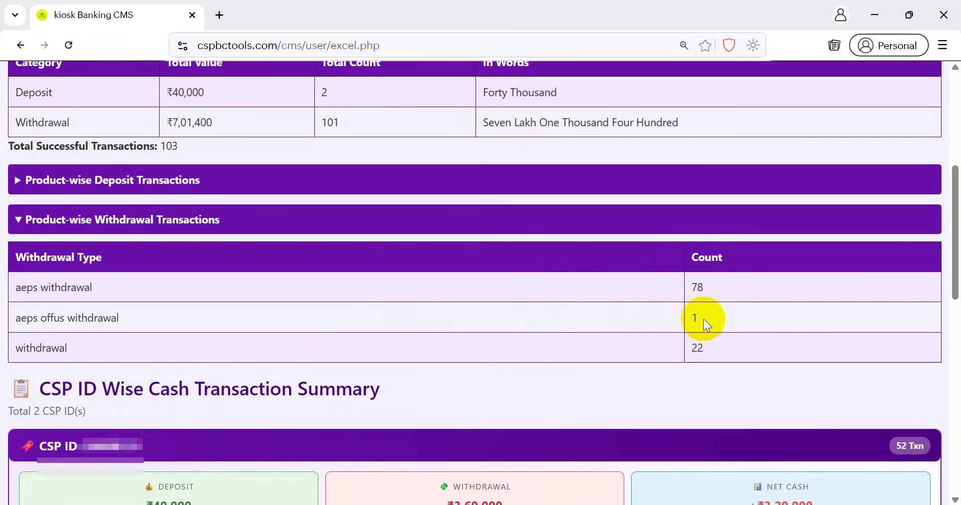
double_click(699, 350)
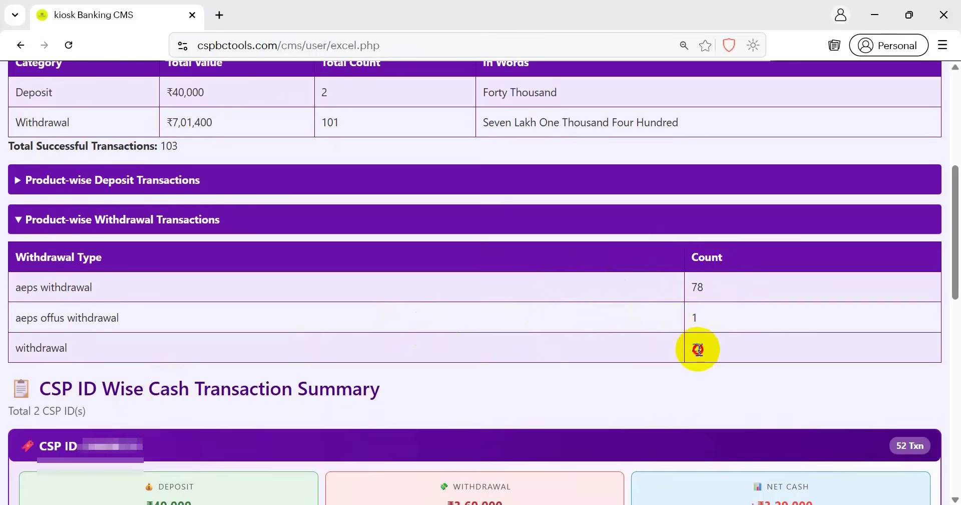
scroll(564, 337, up, 3)
scroll(565, 342, up, 3)
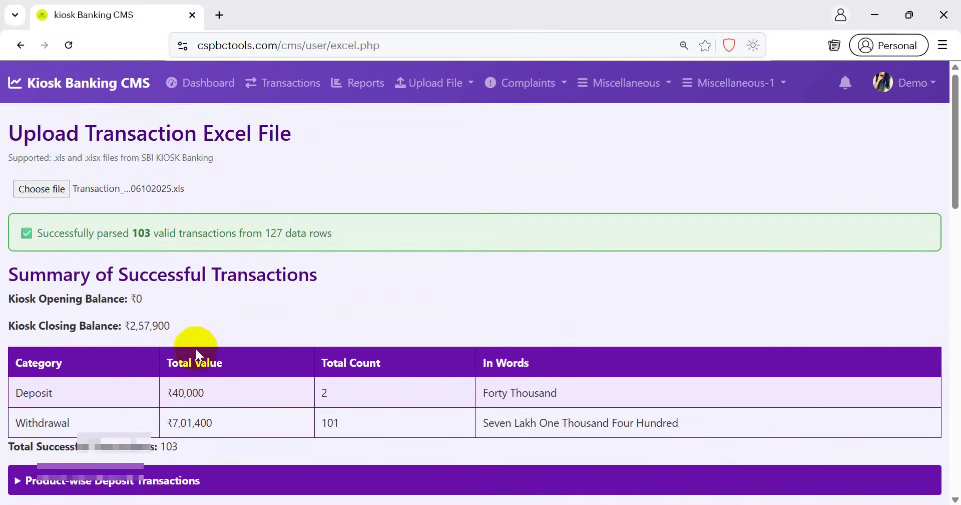
Copy the total withdrawal value 7,01,400 from the summary, note it in a new browser tab, and return to the CMS dashboard
drag(214, 423, 172, 423)
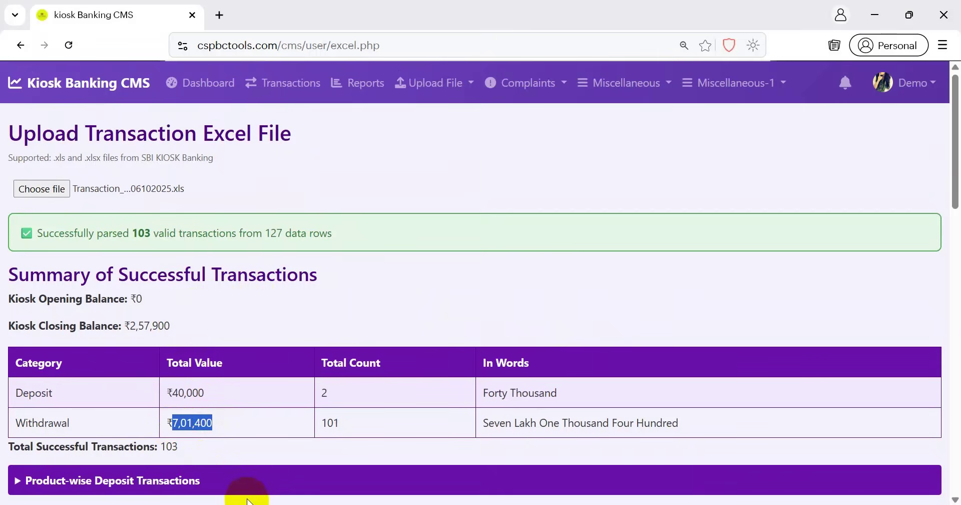
click(215, 88)
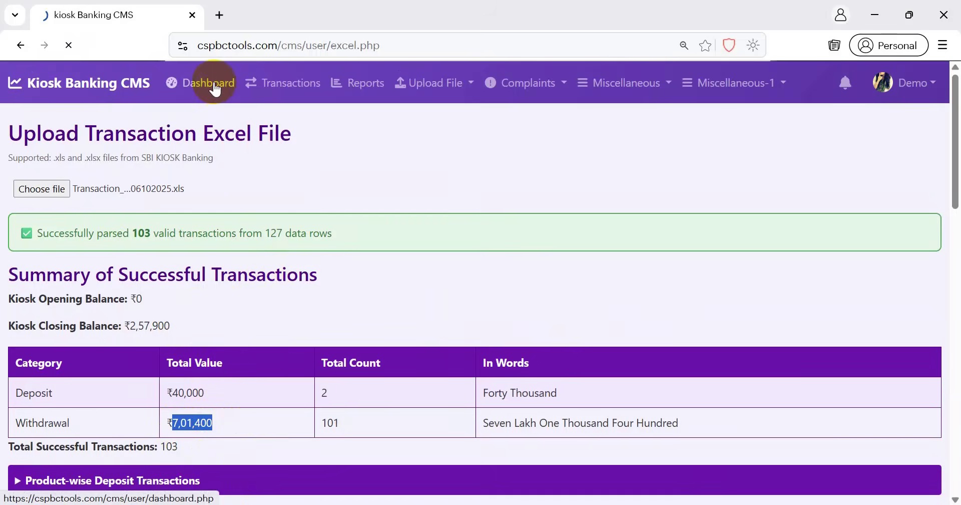
click(219, 15)
text(7,01,400)
click(183, 11)
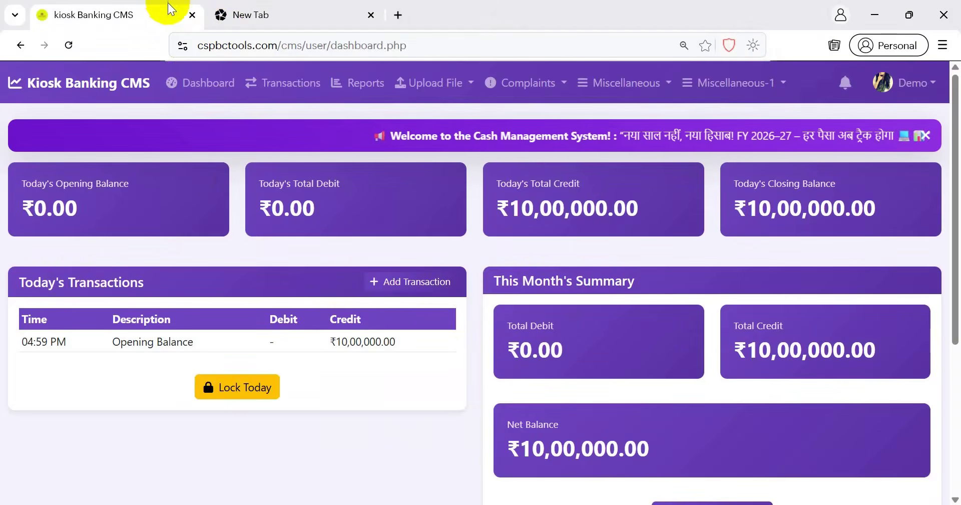
Add an "ATM Cash" transaction with a credit amount of 50000 to the daily transactions
click(402, 280)
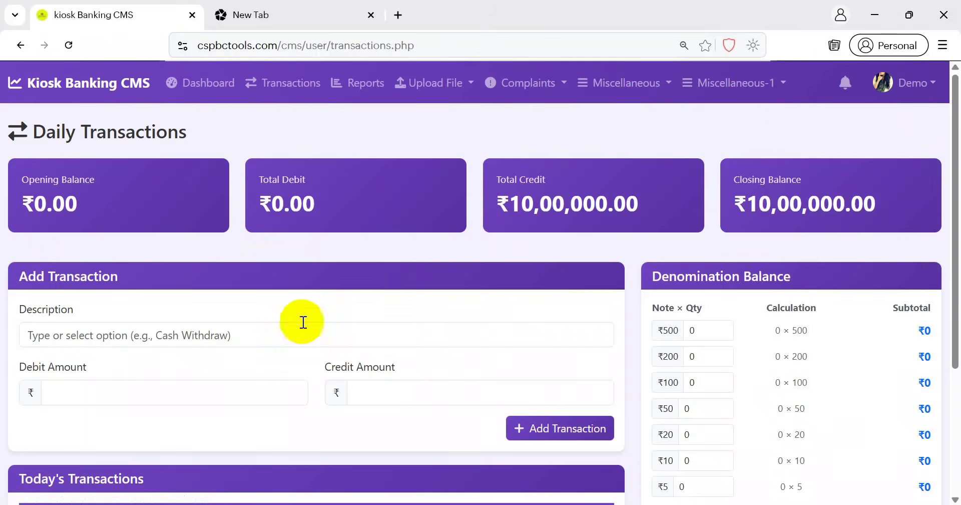
click(265, 336)
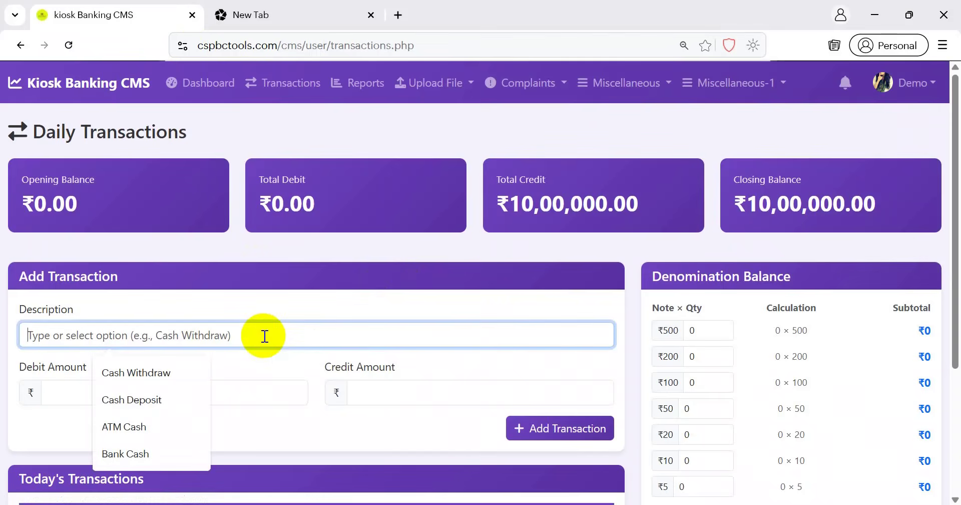
click(143, 423)
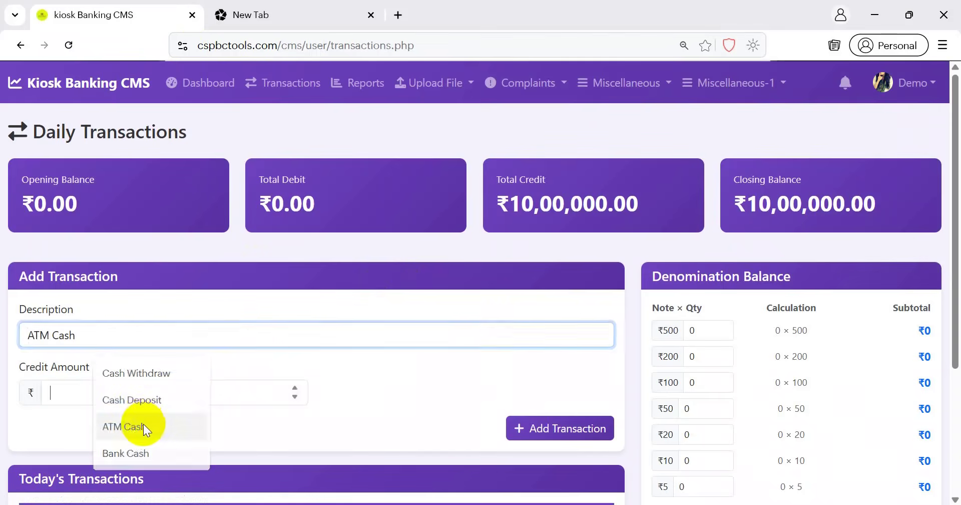
text(50000)
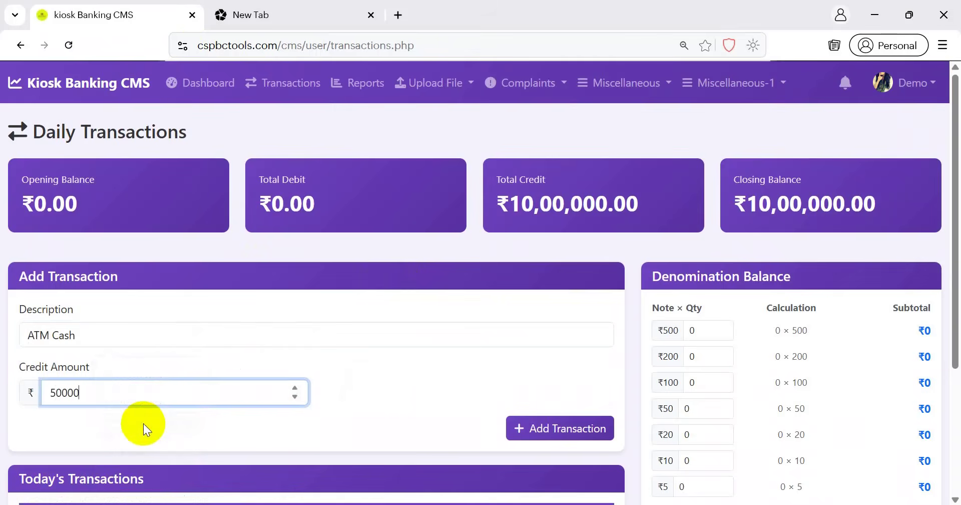
click(520, 425)
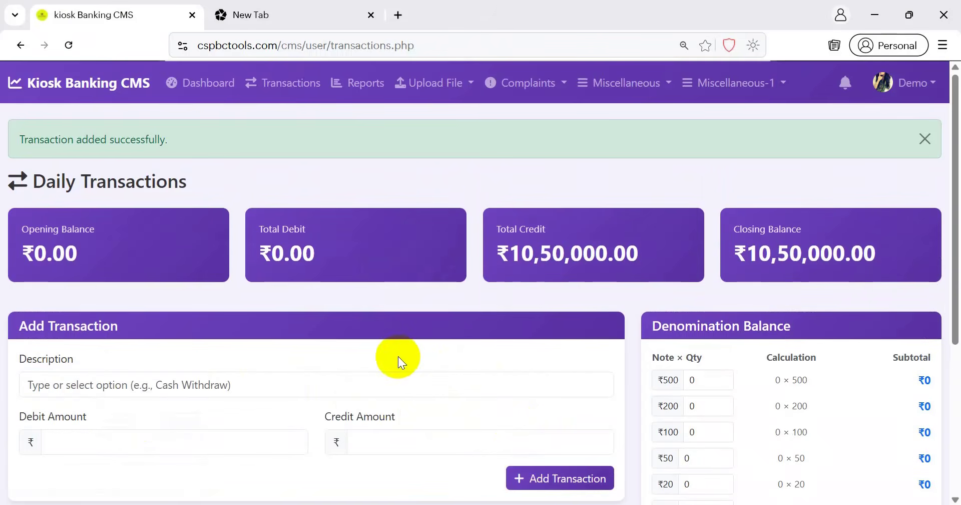
Add a "Cash Deposit" transaction with a credit amount of 40000 to the daily transactions
scroll(398, 356, down, 3)
click(194, 233)
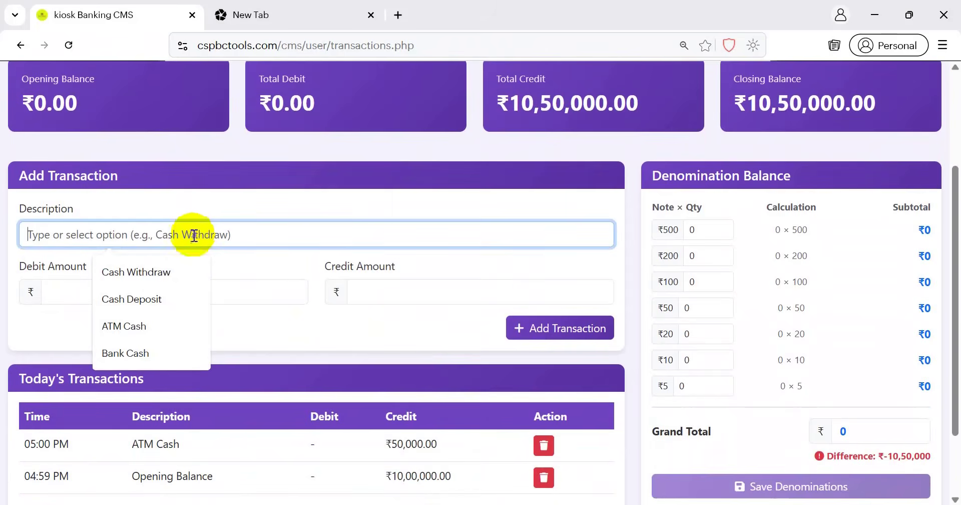
click(157, 299)
text(40000)
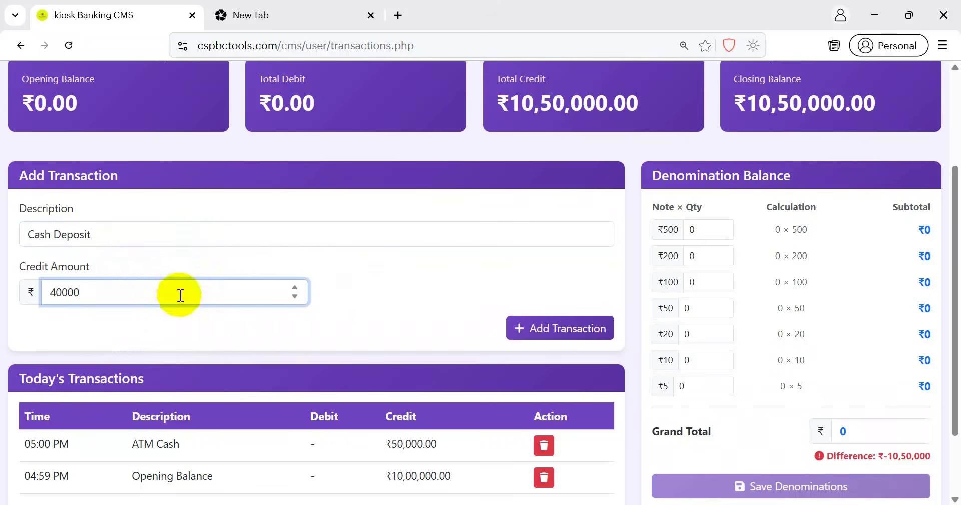
click(516, 328)
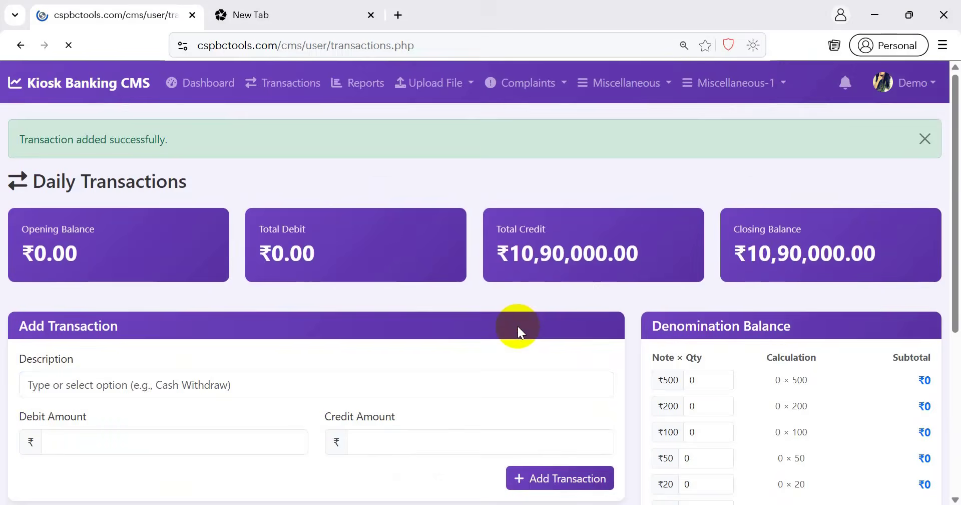
Add a "Cash Withdraw" transaction with a debit amount of 701400, the total noted in the other browser tab, and dismiss the split view tip
click(205, 392)
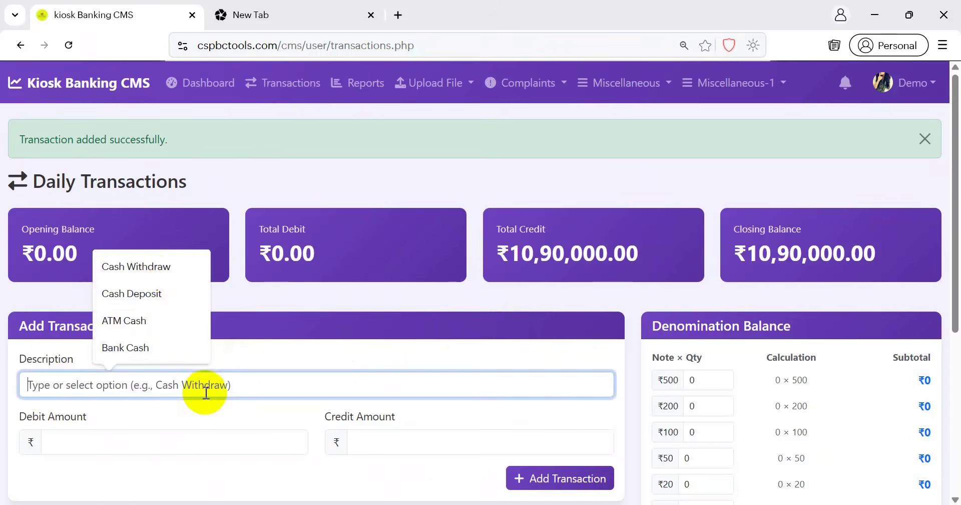
click(170, 269)
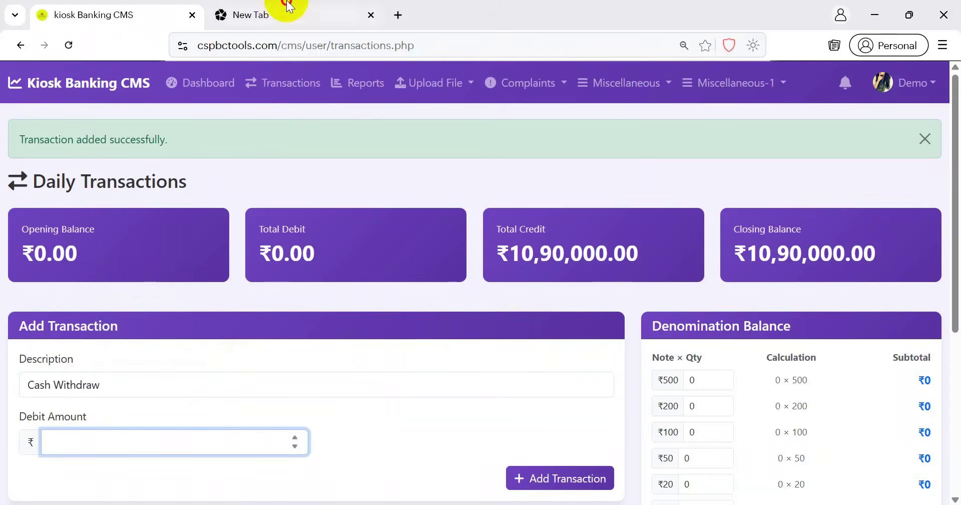
click(288, 6)
drag(252, 44, 205, 50)
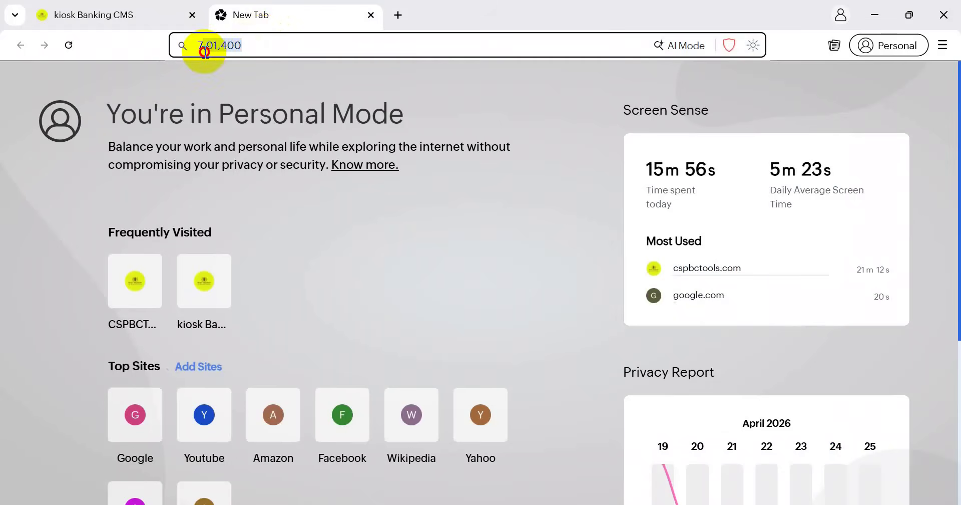
key(ctrl+shift+Tab)
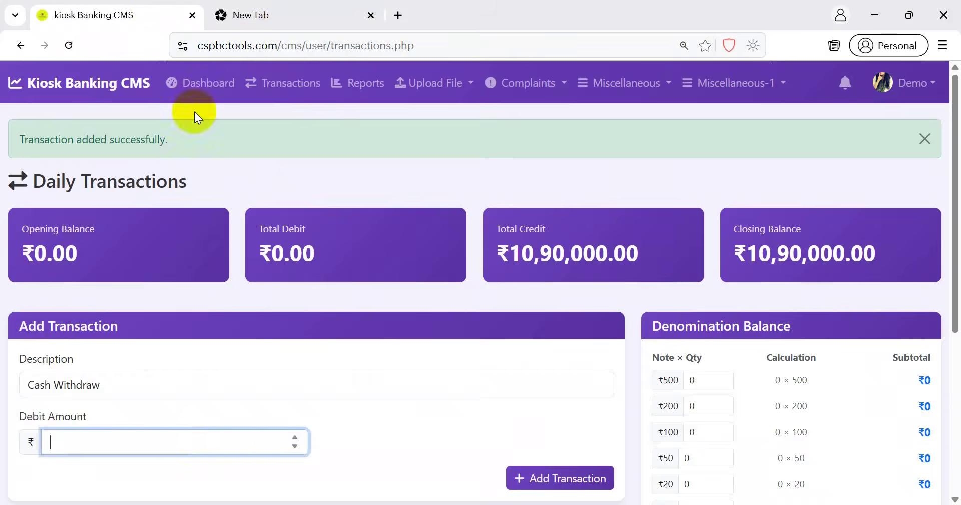
scroll(193, 435, down, 4)
text(0)
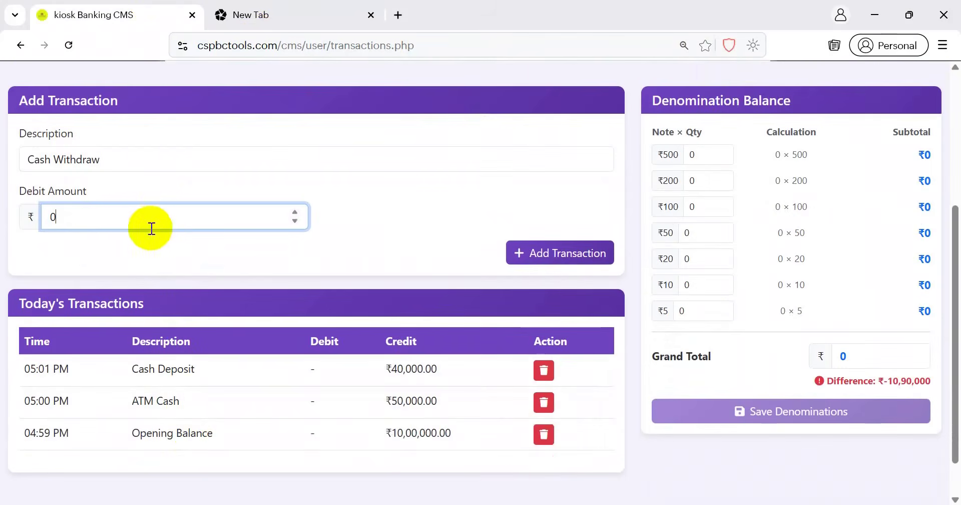
key(ctrl+a)
text(701400)
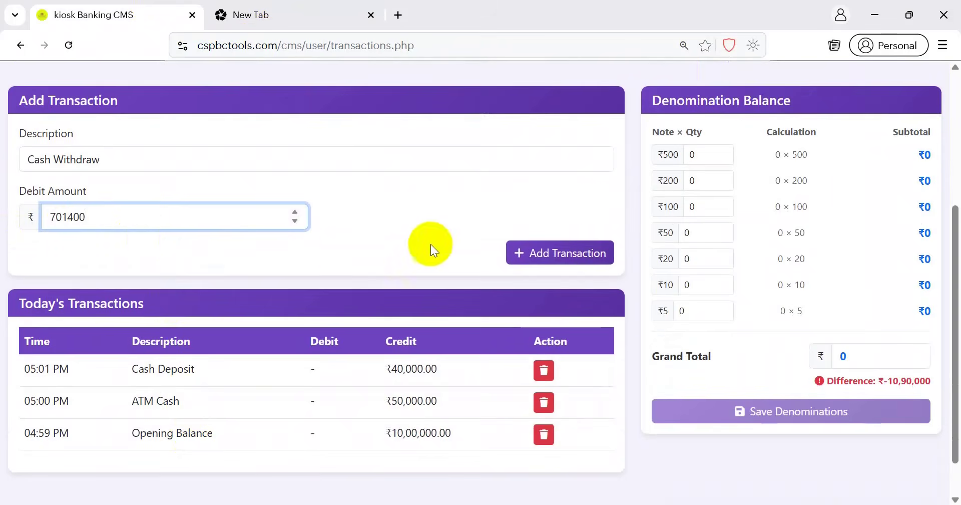
click(572, 255)
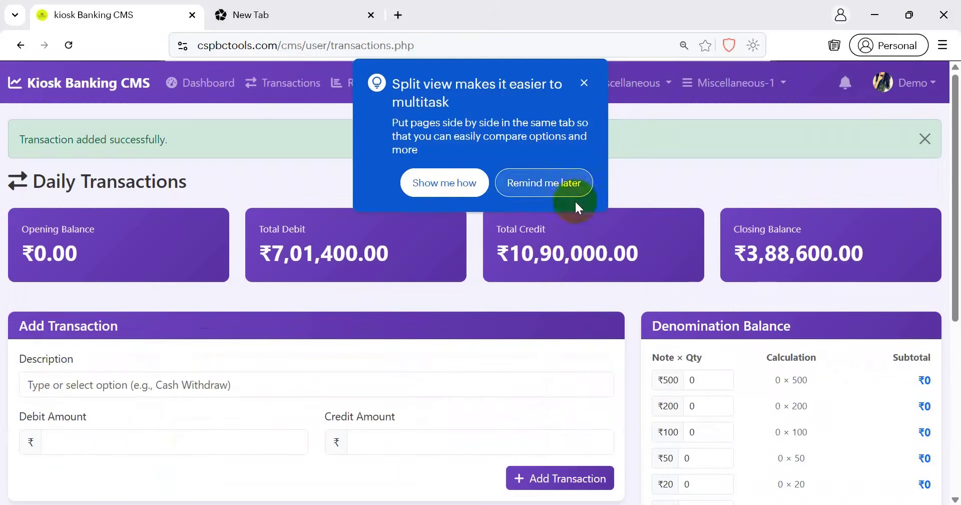
click(581, 78)
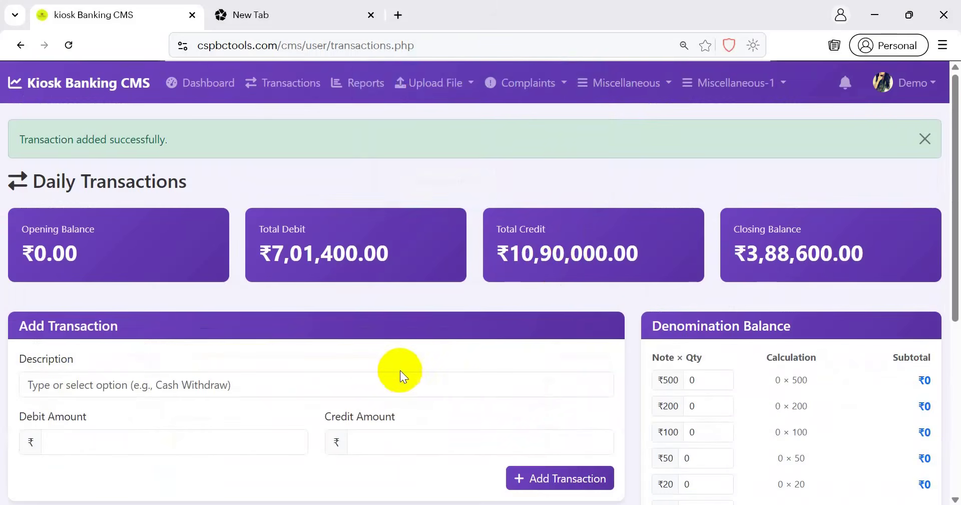
Review the credit and debit amounts in today's transactions and the difference shown in the denomination balance
scroll(400, 371, down, 3)
scroll(400, 370, down, 3)
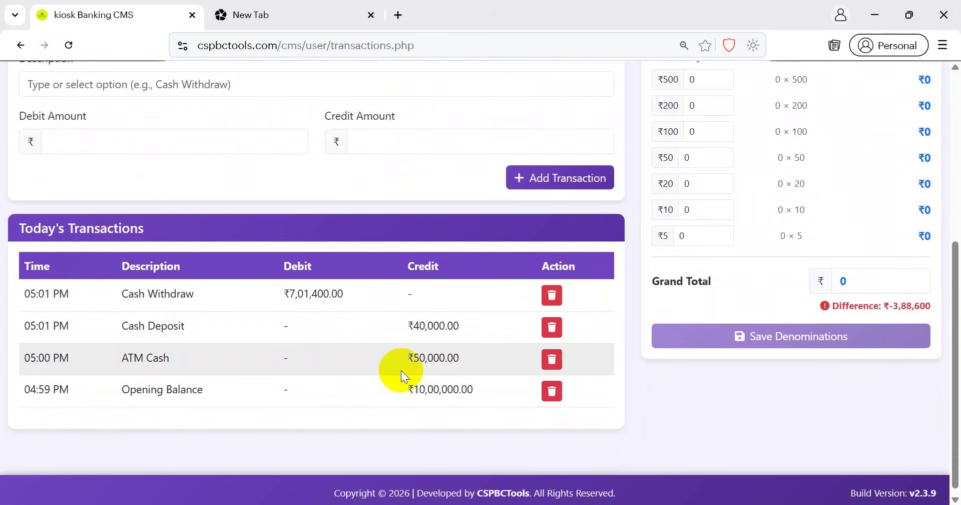
click(414, 393)
drag(414, 392, 467, 359)
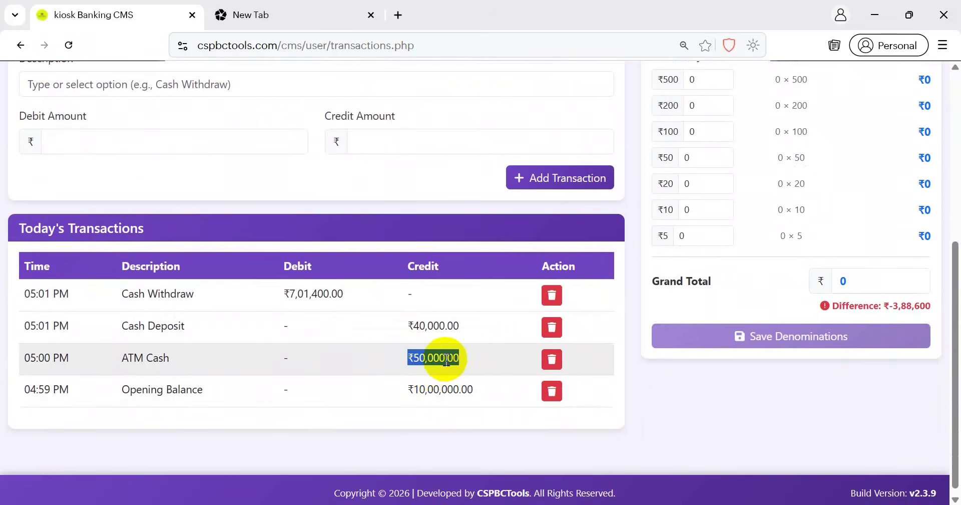
drag(407, 326, 454, 328)
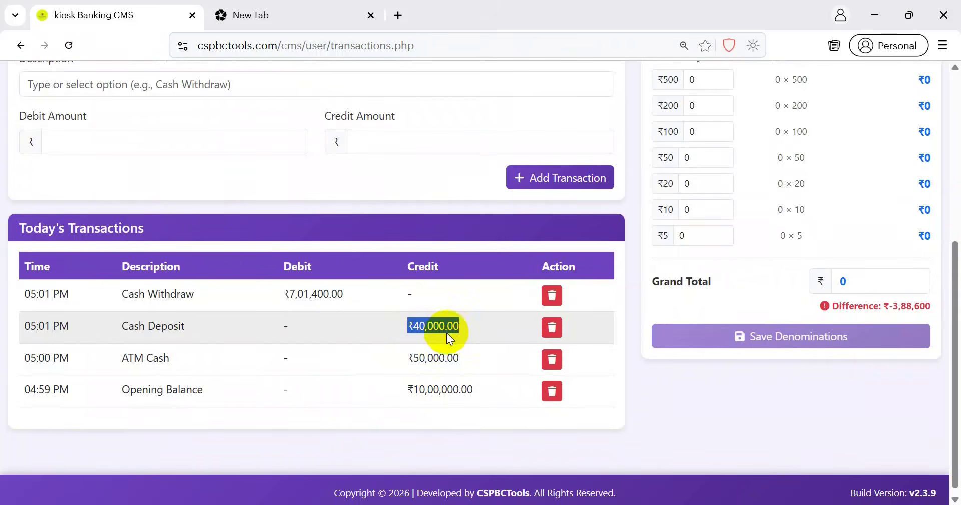
drag(289, 294, 344, 293)
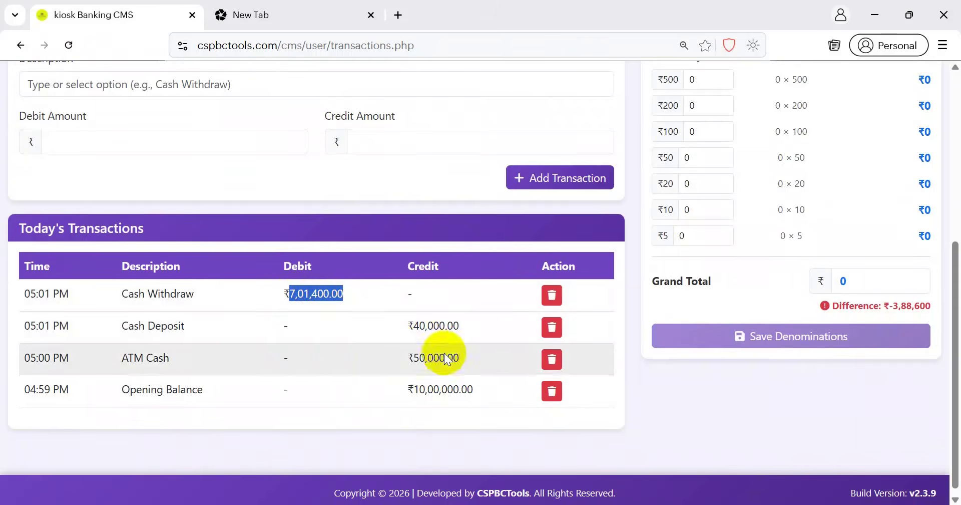
scroll(845, 341, up, 3)
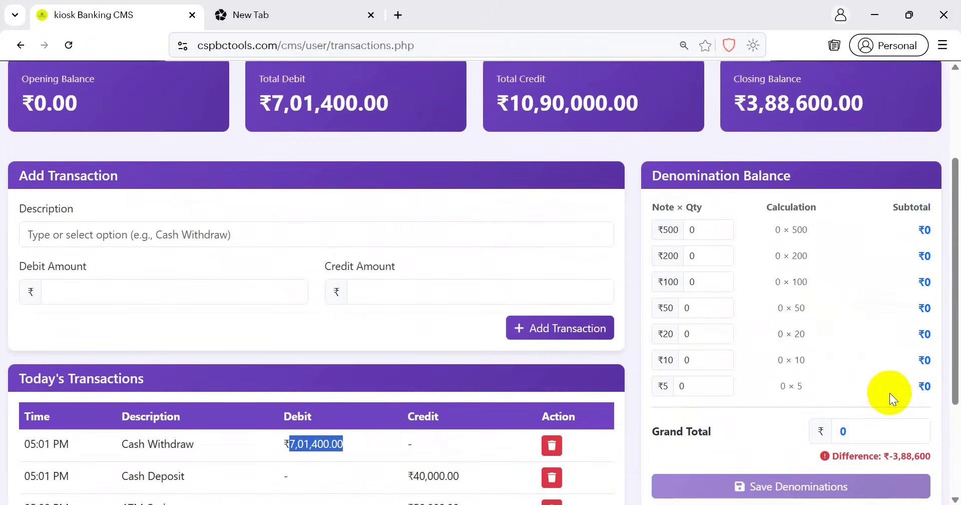
drag(892, 459, 913, 459)
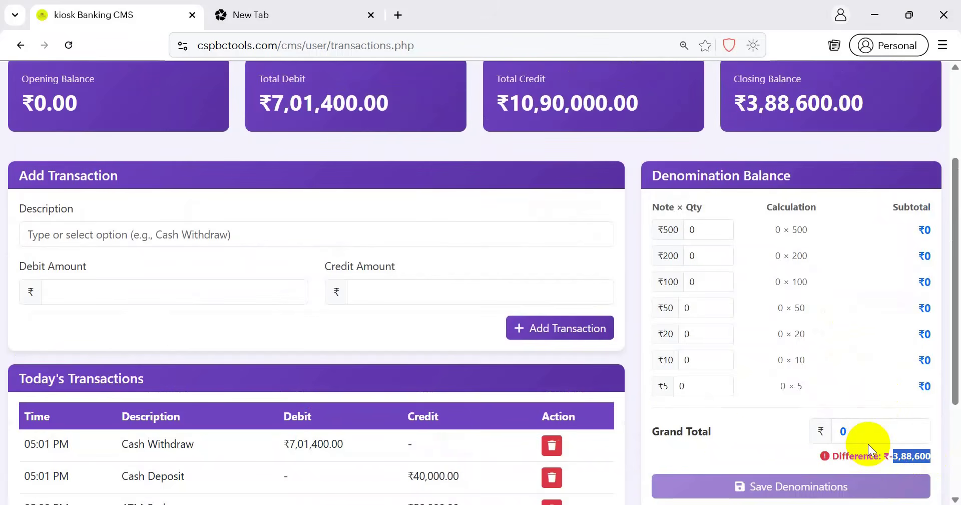
click(725, 436)
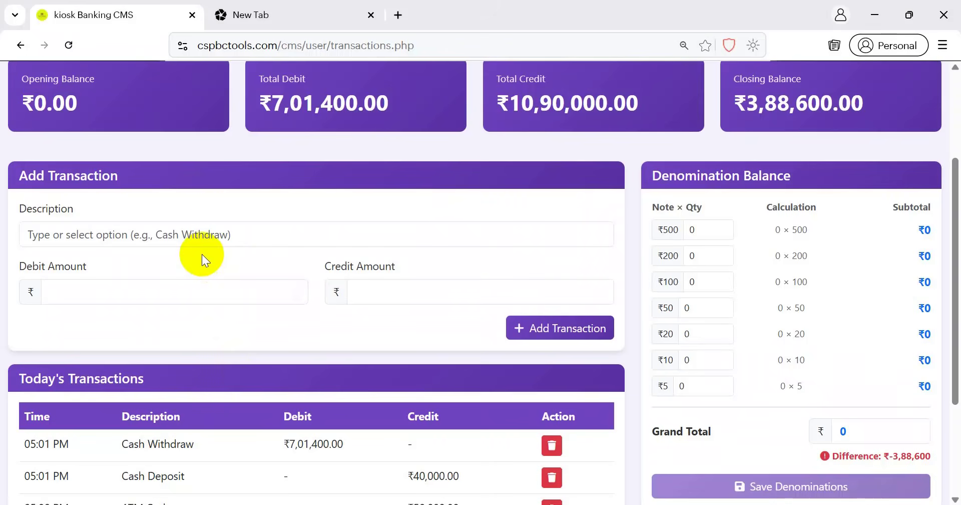
Add a transaction described with the person's name followed by "-Dues" and a debit amount of 10000
click(217, 233)
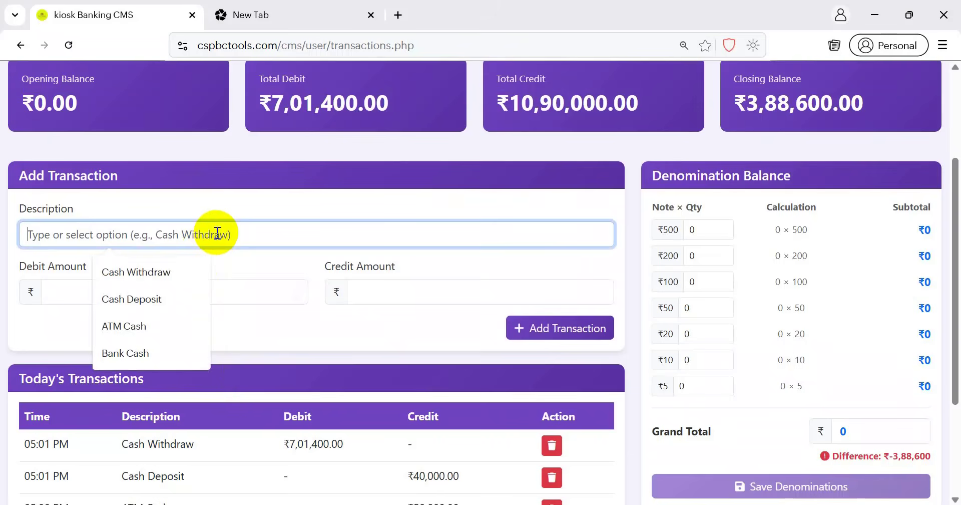
text(Rahul)
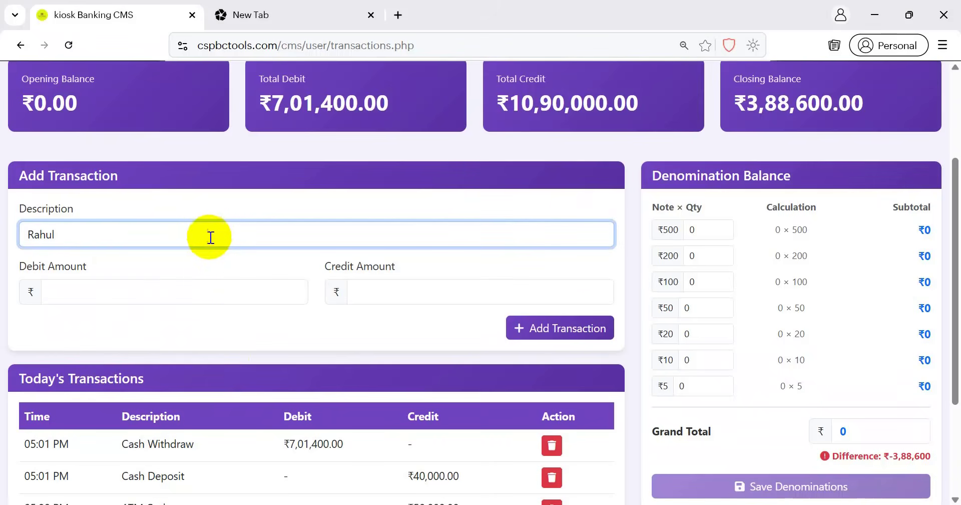
click(168, 290)
text(10000)
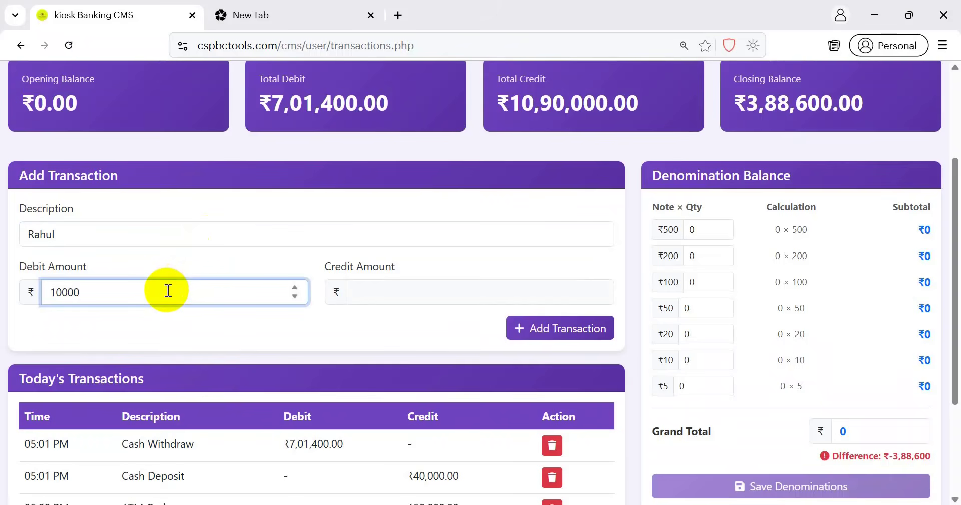
click(157, 236)
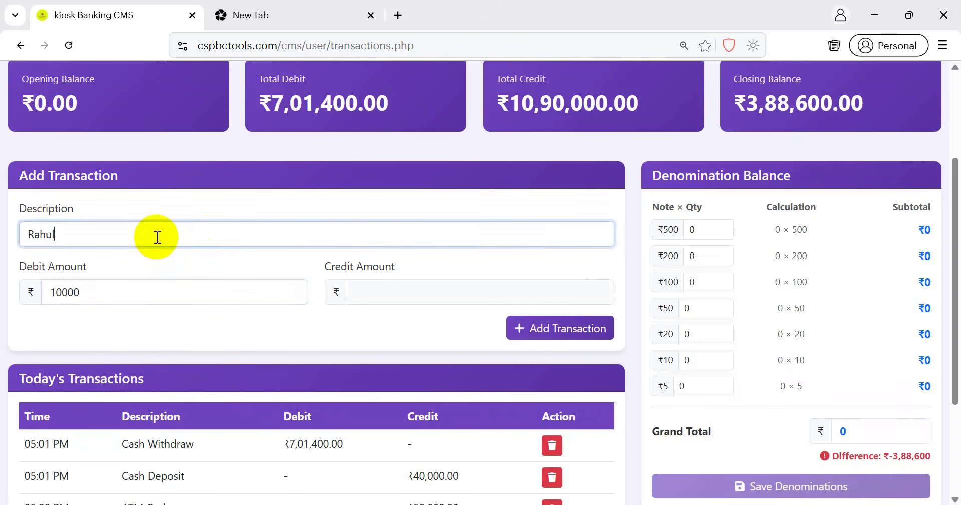
text(dues)
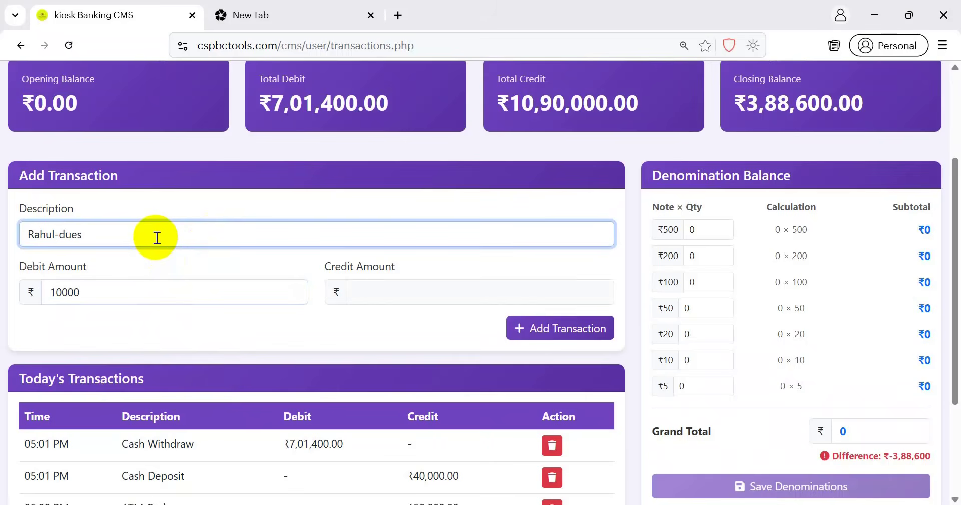
key(BackSpace)
text(D)
click(563, 331)
Set the denomination quantities to 600 for ₹500 notes and 700 for ₹100 notes, dismissing the battery notification
scroll(563, 332, down, 1)
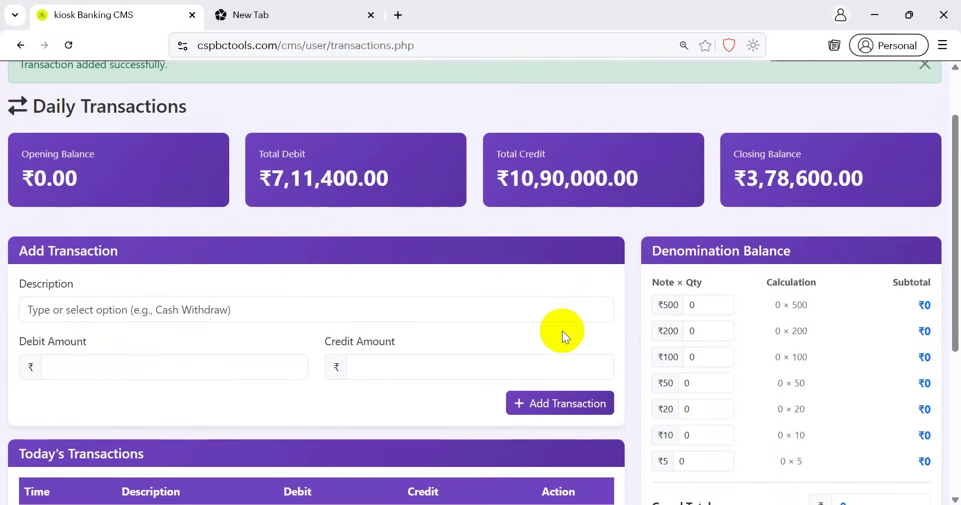
scroll(563, 331, down, 4)
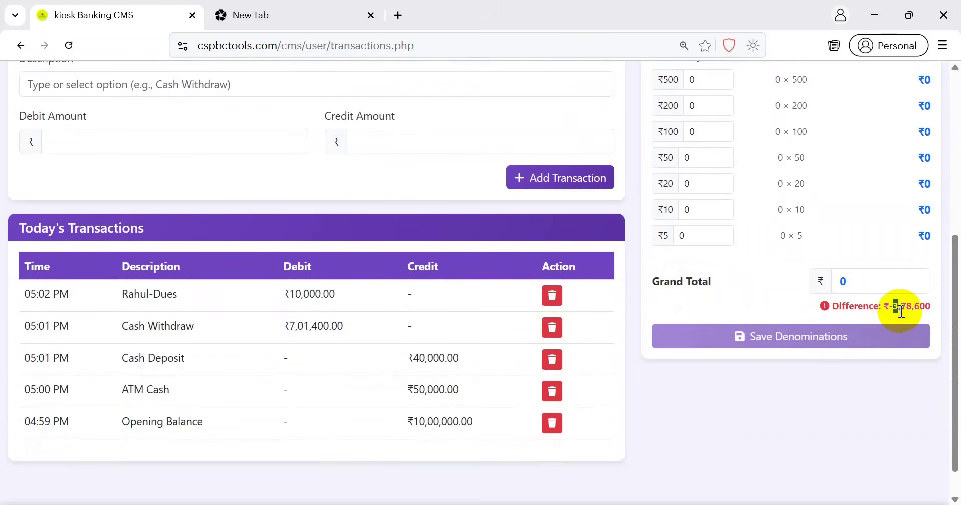
triple_click(901, 310)
scroll(833, 307, up, 1)
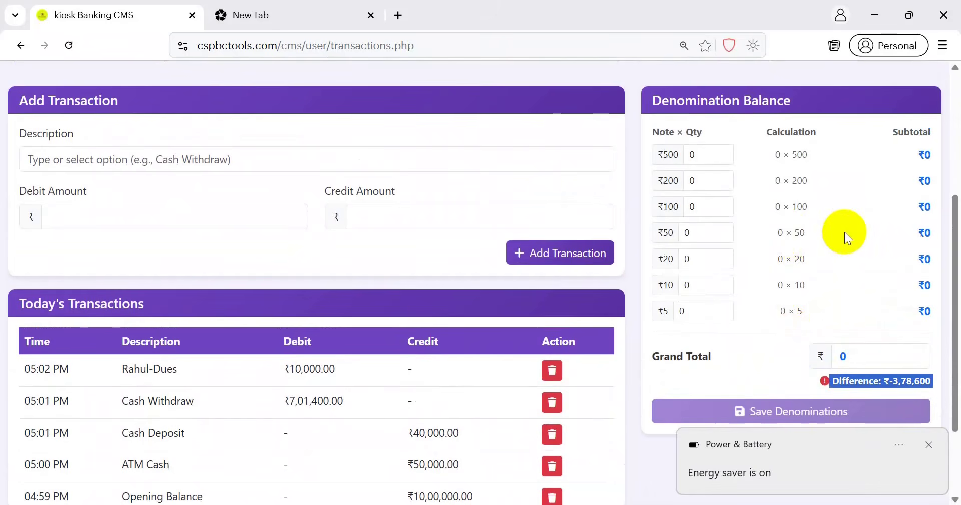
click(928, 444)
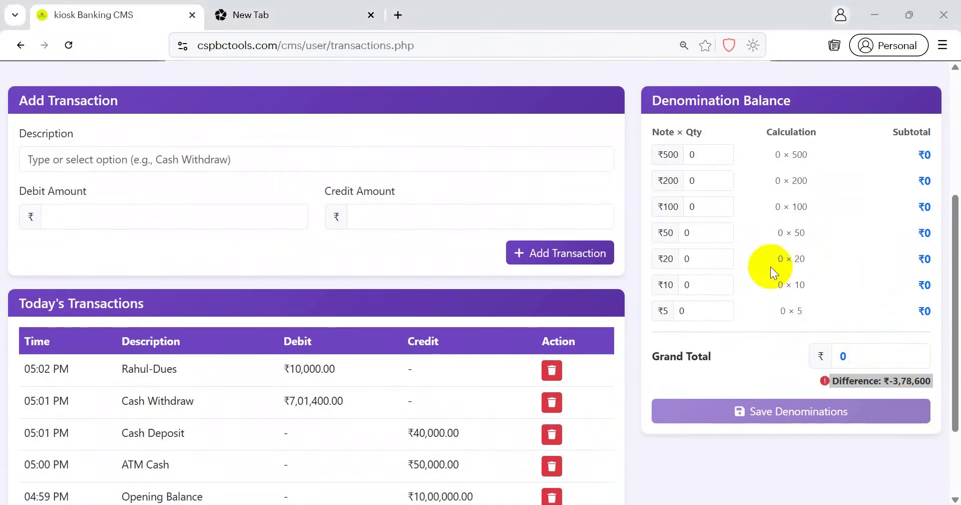
click(707, 155)
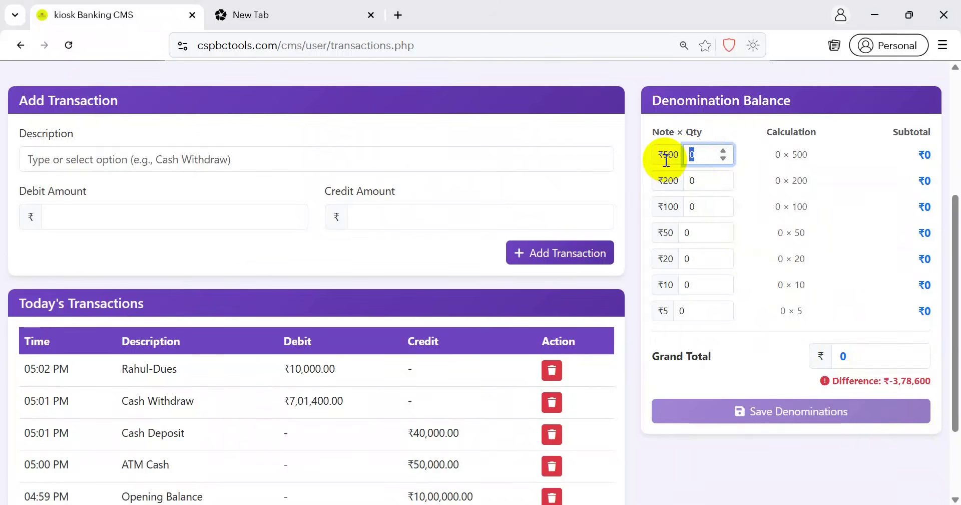
text(600)
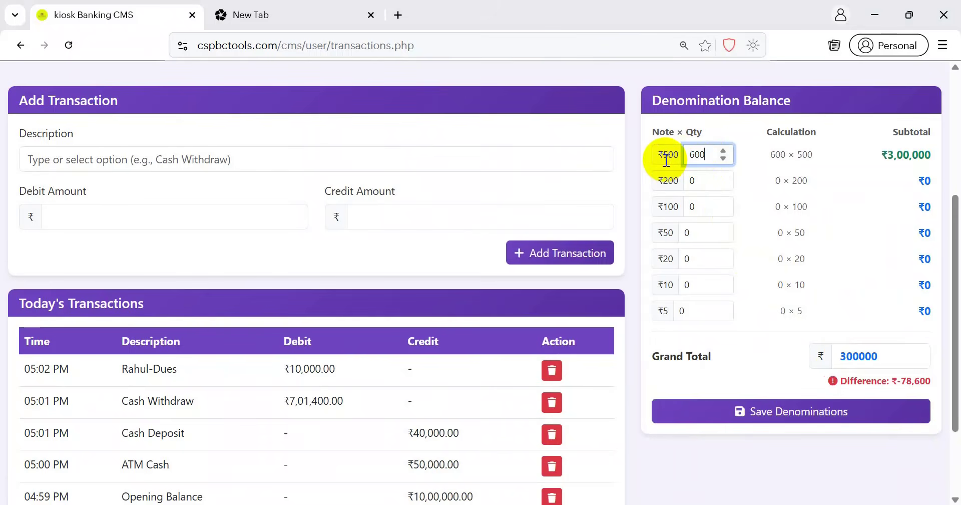
key(Tab)
key(Tab)
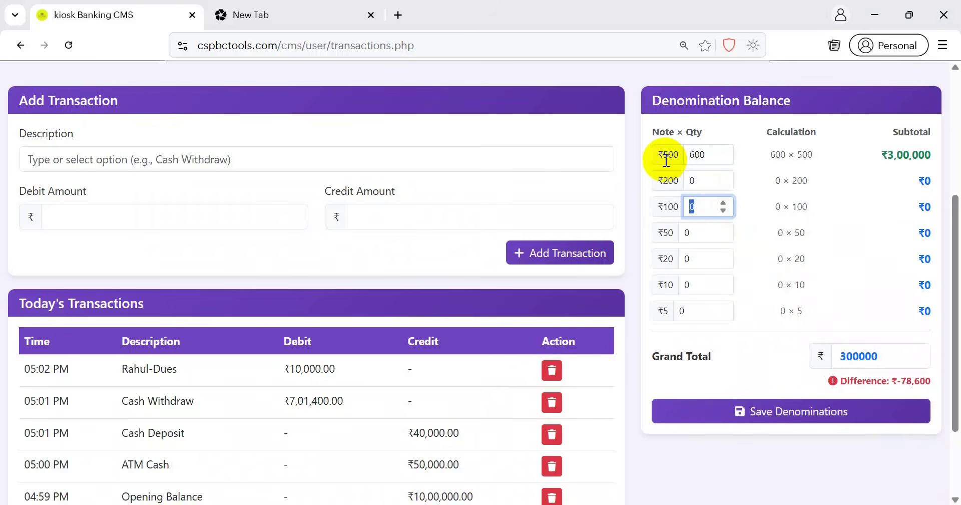
text(700)
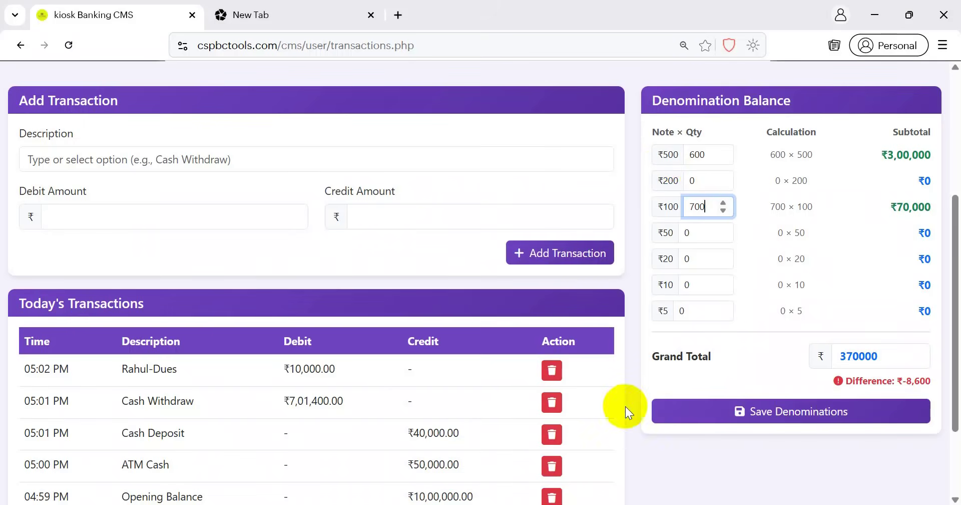
Try quantities of 200, 100 and 50 for the ₹200 notes, clearing each one
double_click(702, 180)
text(200)
key(BackSpace)
key(BackSpace)
key(BackSpace)
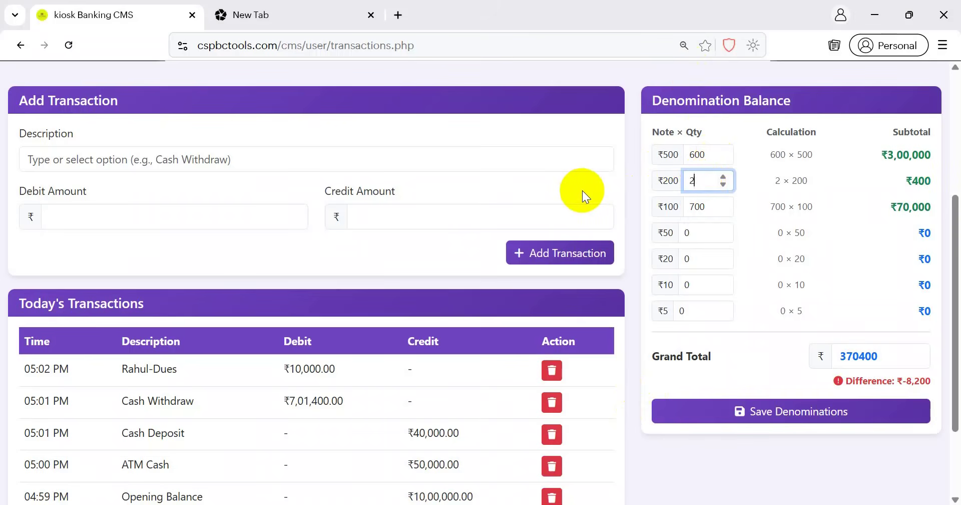
text(100)
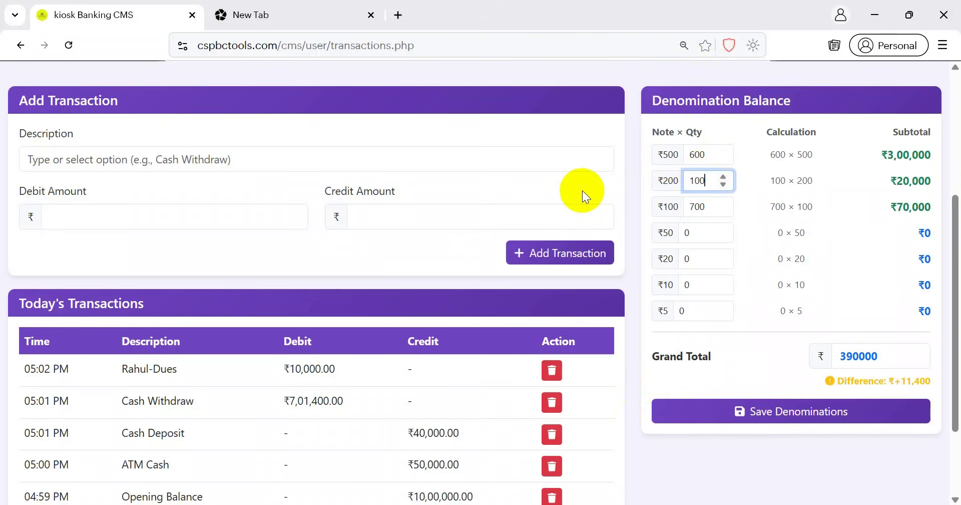
key(BackSpace)
key(BackSpace)
key(BackSpace)
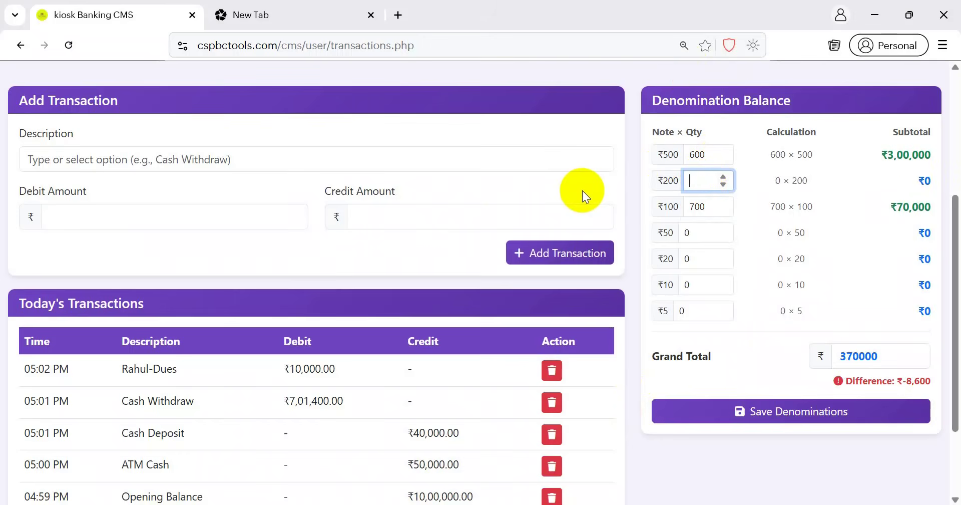
text(50)
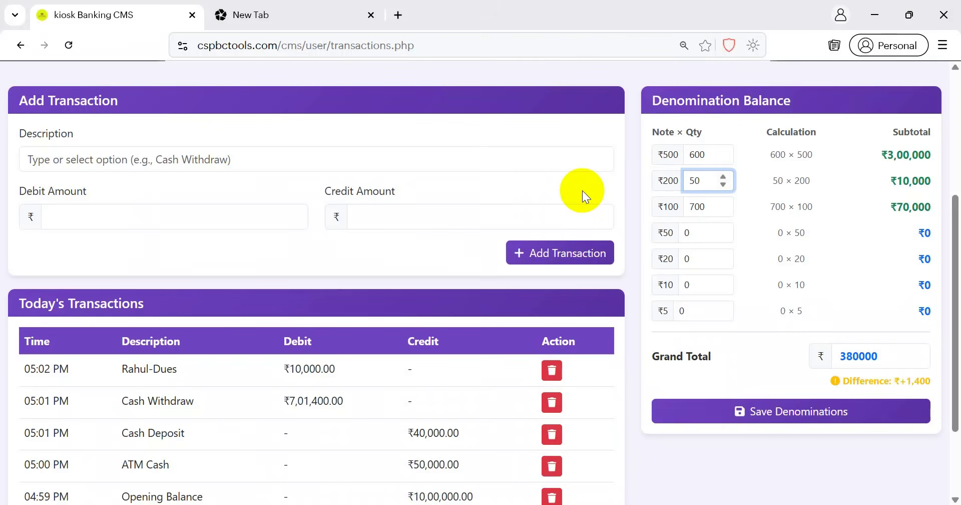
key(BackSpace)
key(BackSpace)
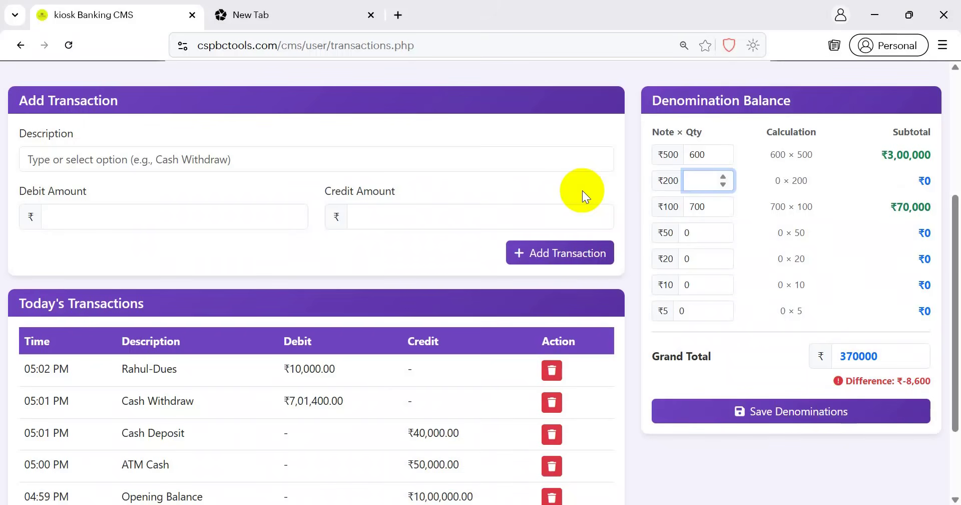
Set the denomination quantities to 20 for ₹200 notes, 400 for ₹10 notes and 30 for ₹20 notes
text(20)
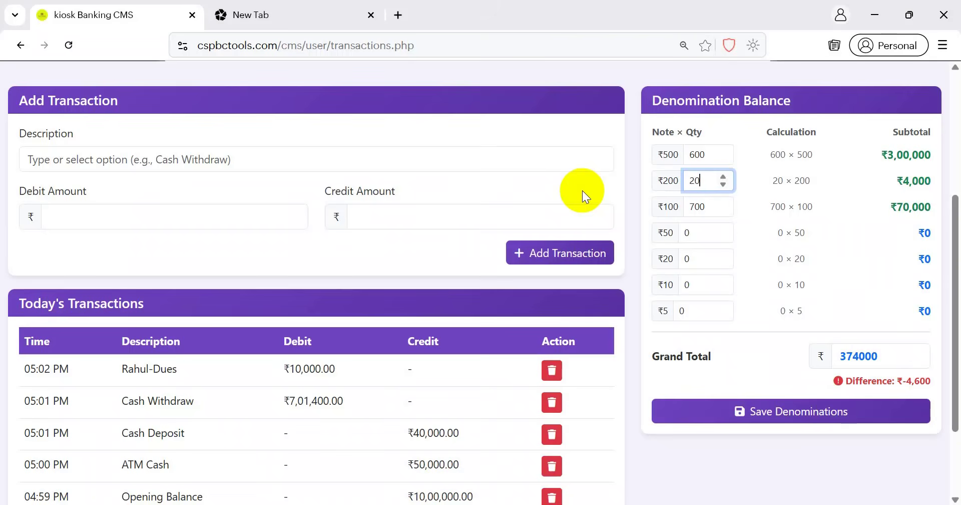
double_click(695, 287)
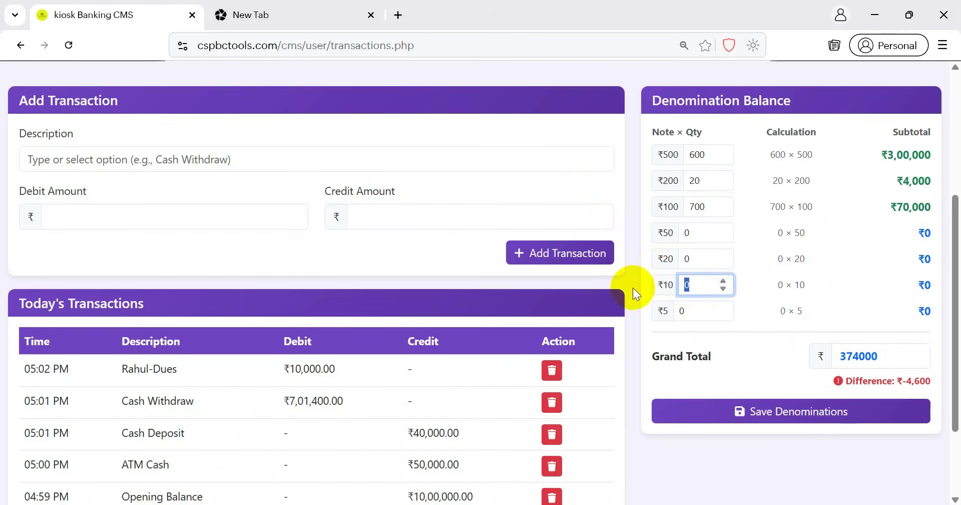
text(400)
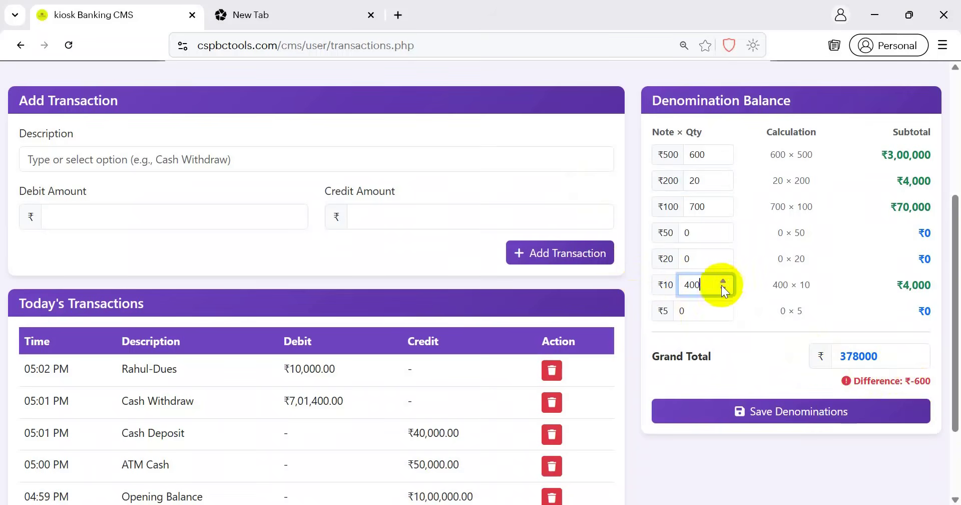
click(701, 260)
text(30)
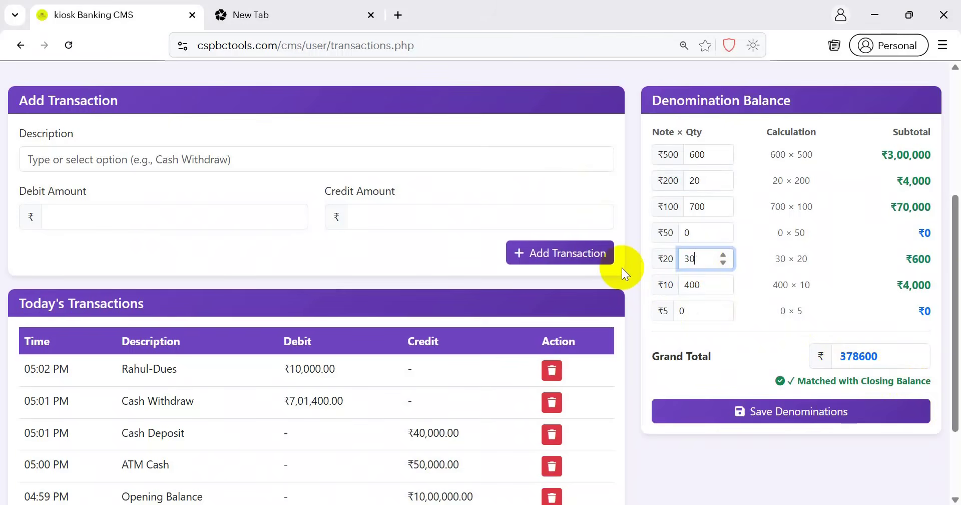
Check the grand total against the closing balance, save the denominations and dismiss the notice
drag(796, 381, 894, 389)
click(894, 389)
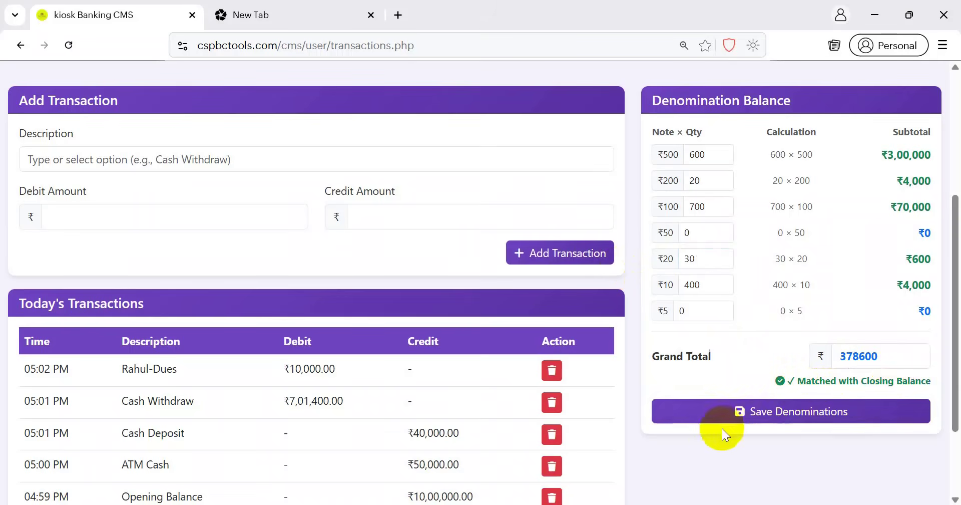
click(763, 412)
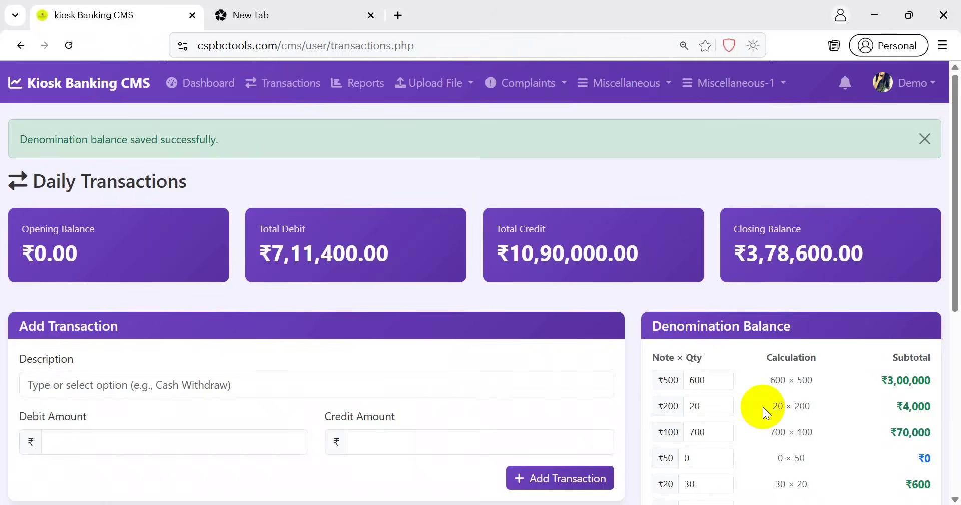
click(925, 139)
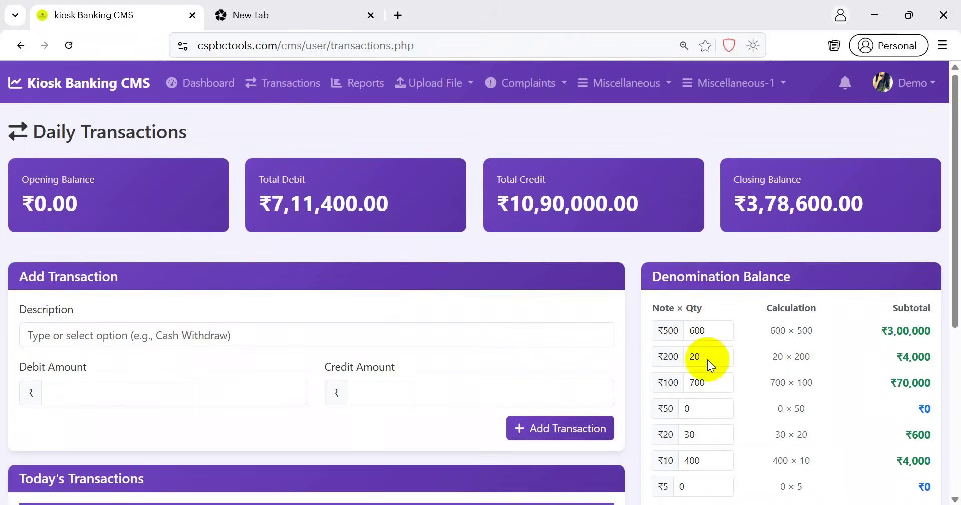
Review the saved denomination quantities, the transaction entry form and today's transactions on the Daily Transactions page
scroll(681, 389, down, 3)
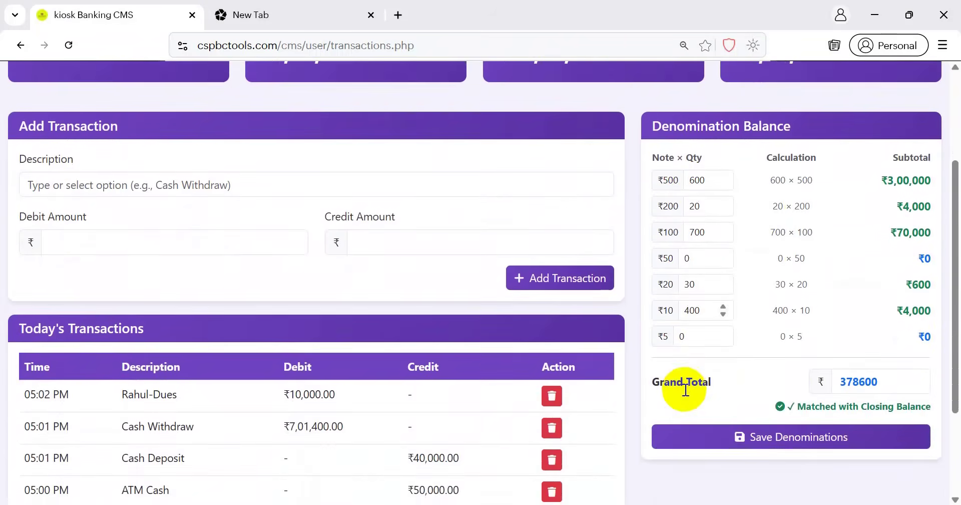
scroll(685, 390, down, 3)
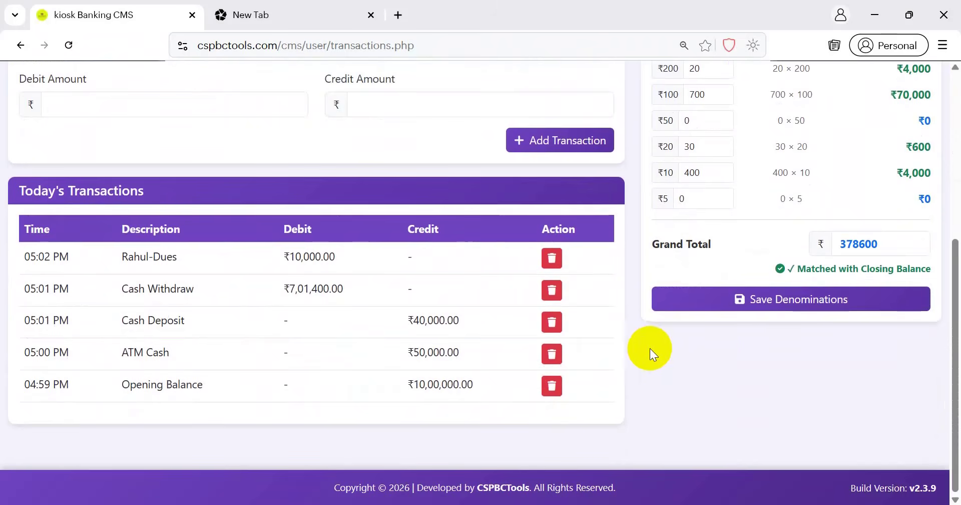
scroll(716, 344, up, 2)
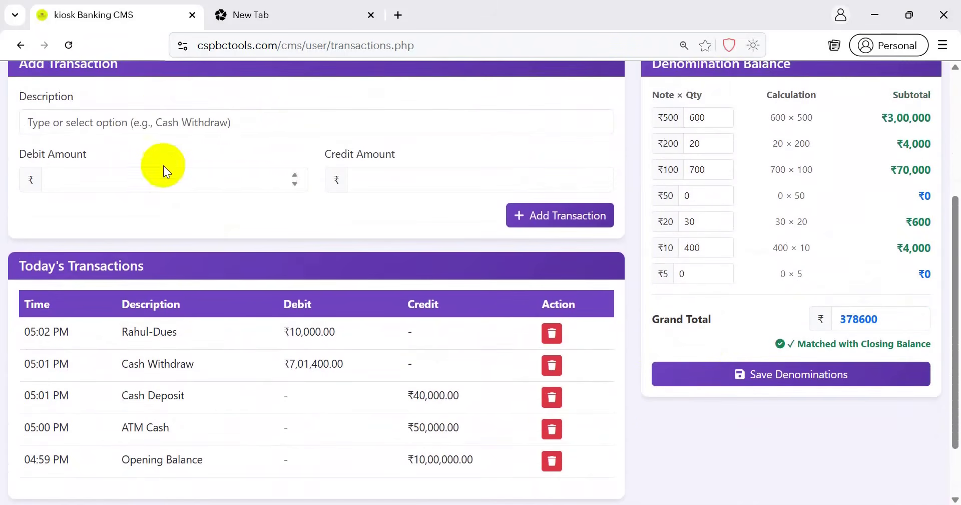
click(156, 122)
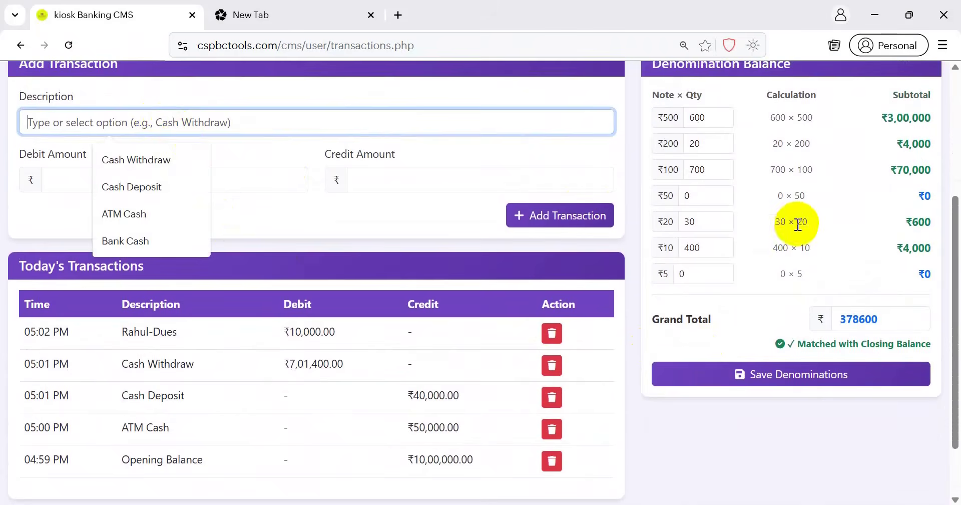
click(723, 114)
click(724, 121)
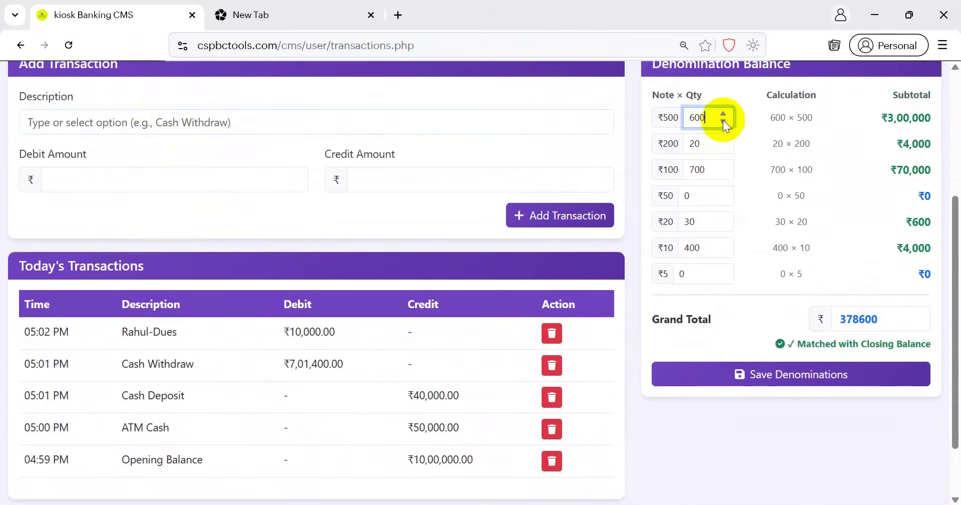
click(768, 258)
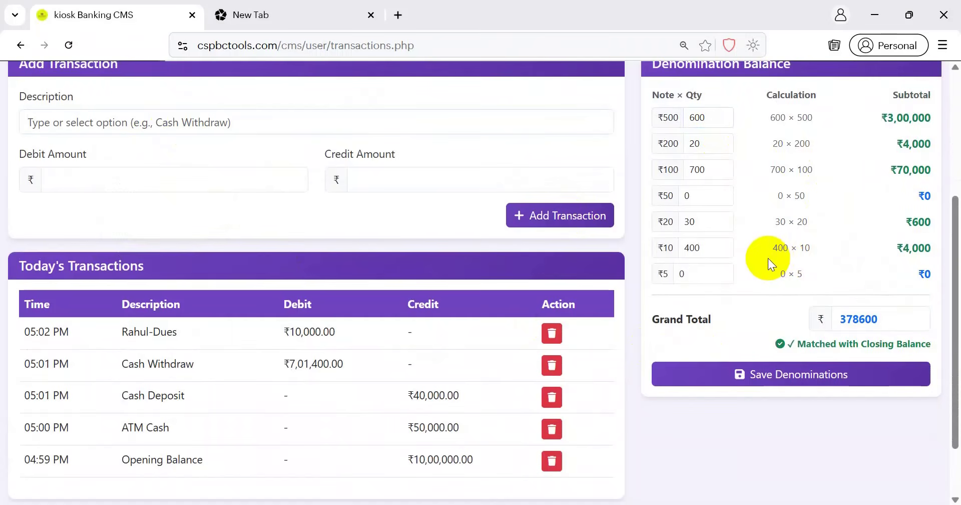
scroll(551, 294, up, 5)
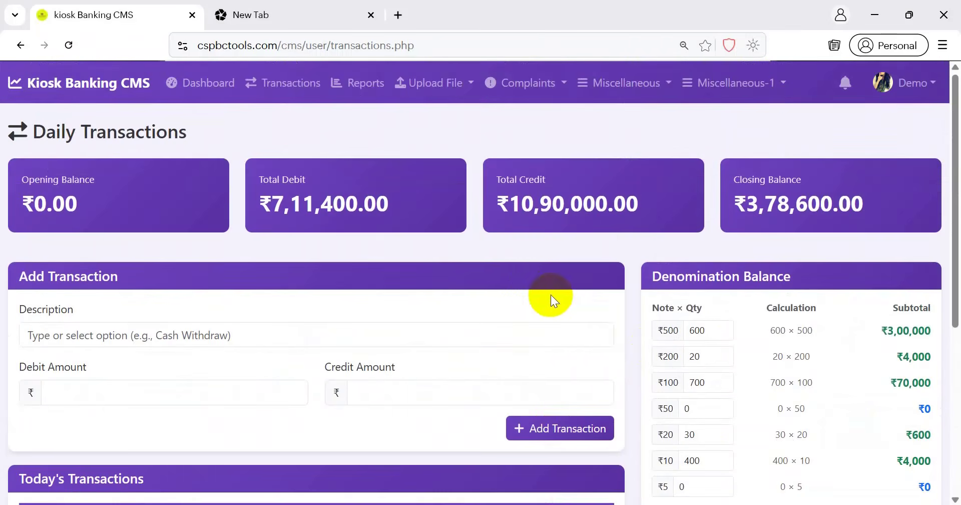
Open the detailed transaction report for 25 Apr 2026 and check its denomination match status
click(372, 78)
scroll(506, 375, down, 2)
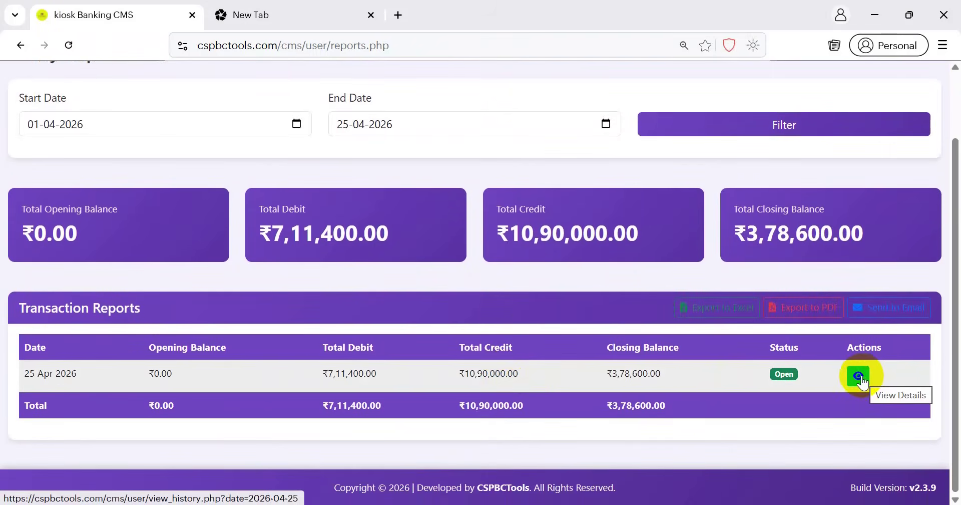
click(858, 377)
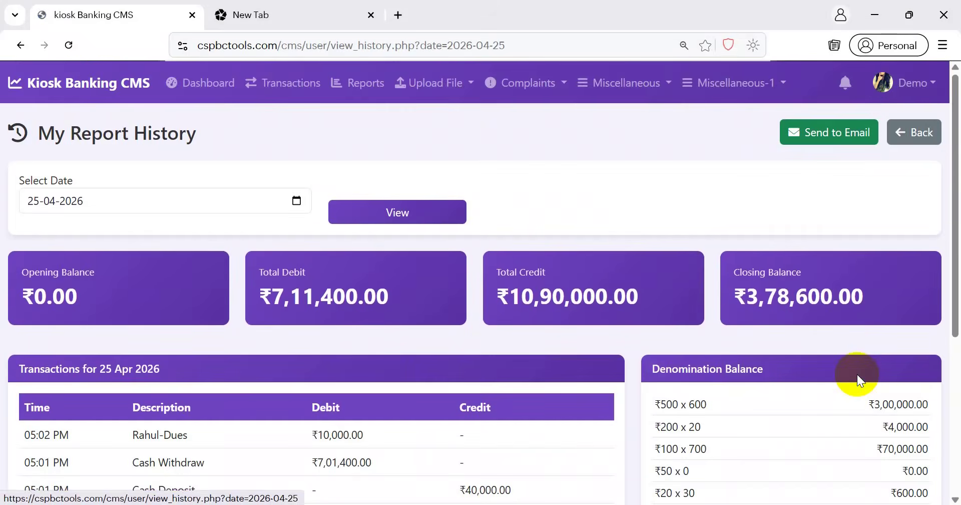
scroll(857, 374, down, 2)
scroll(857, 374, down, 3)
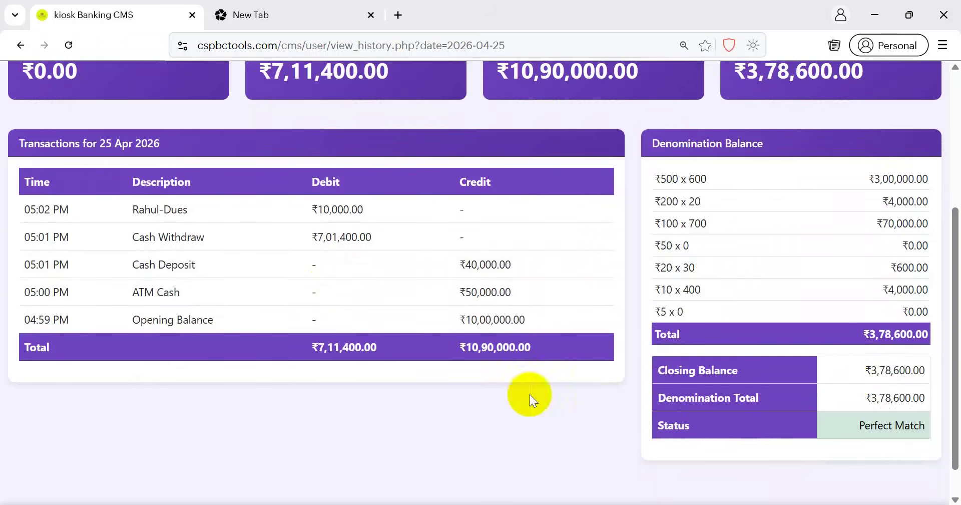
triple_click(894, 425)
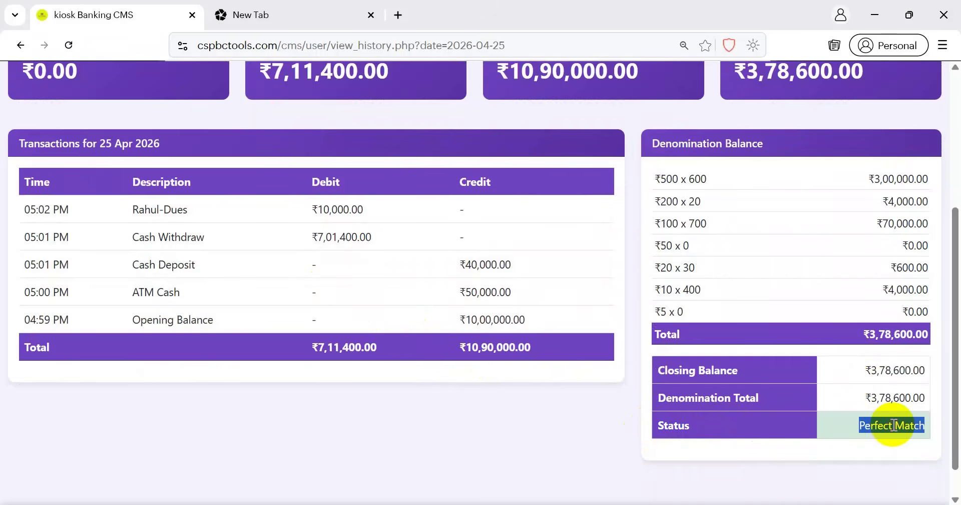
click(895, 425)
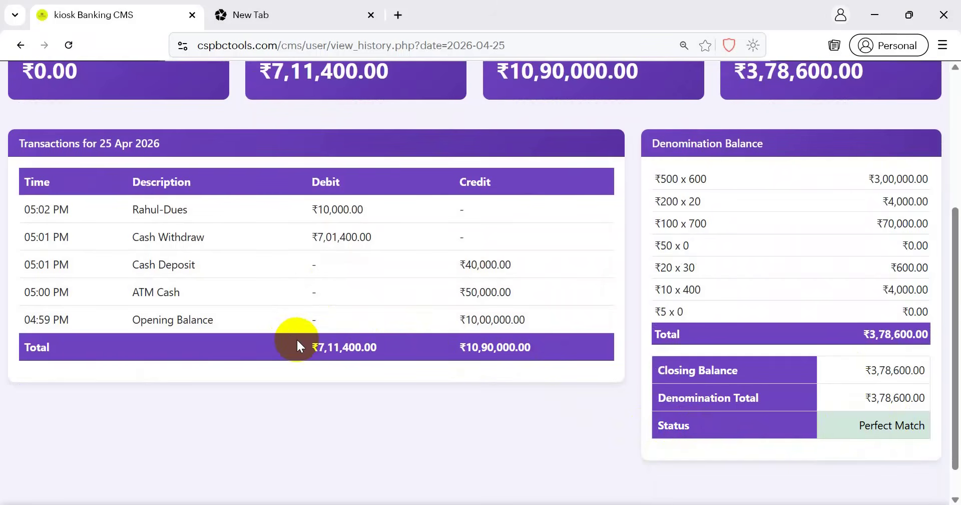
Review the balance summary and the transaction list in the day's report history
scroll(297, 341, up, 2)
scroll(296, 340, up, 2)
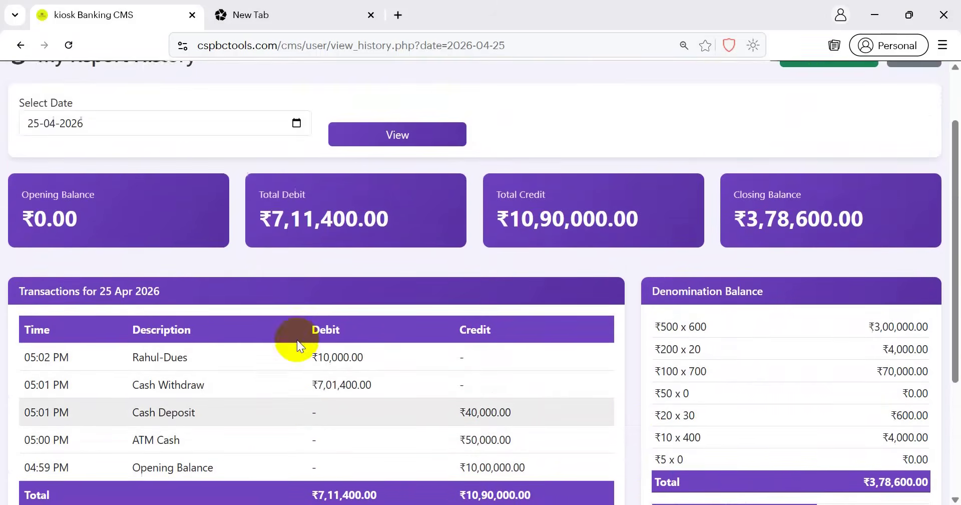
scroll(297, 340, up, 3)
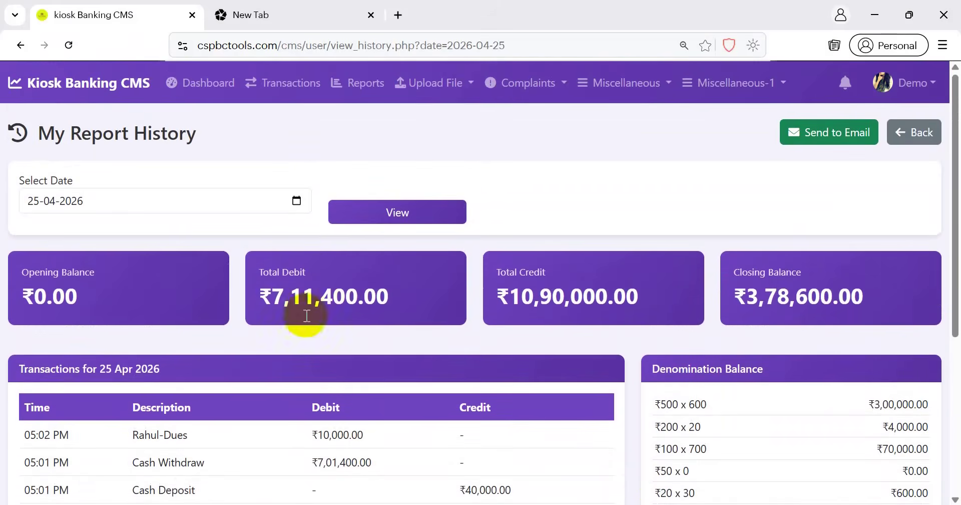
scroll(683, 360, down, 2)
scroll(683, 360, down, 2)
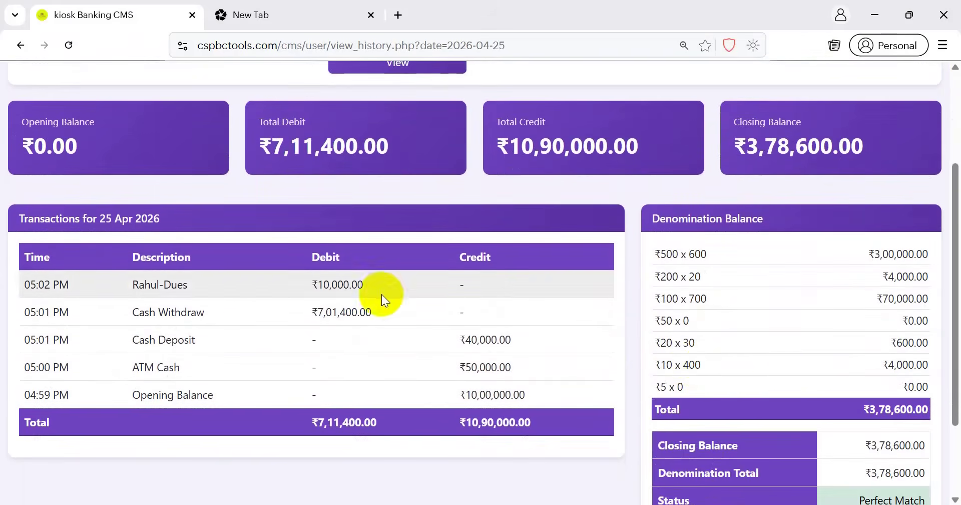
scroll(382, 293, up, 3)
Lock today's entries from the dashboard, confirming with LOCK, and check the day's status in the recent activity
click(32, 85)
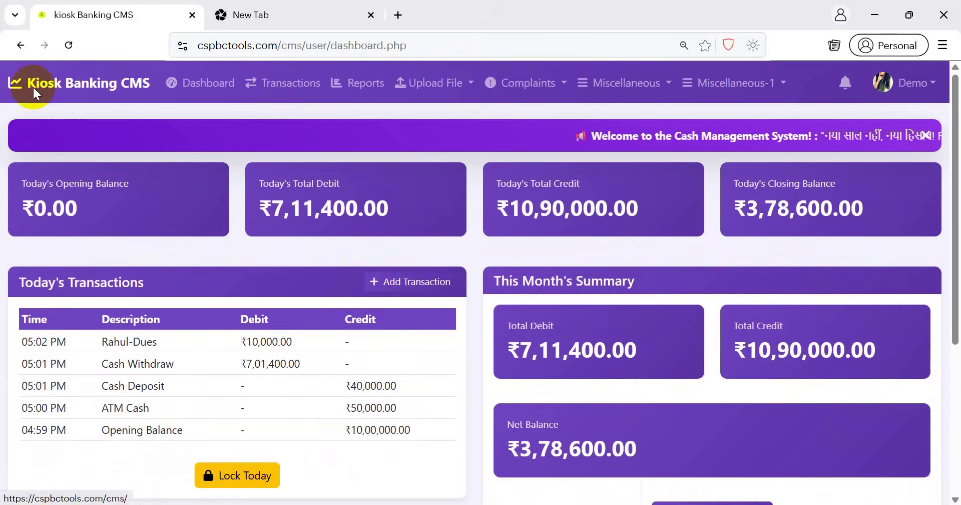
scroll(377, 293, down, 3)
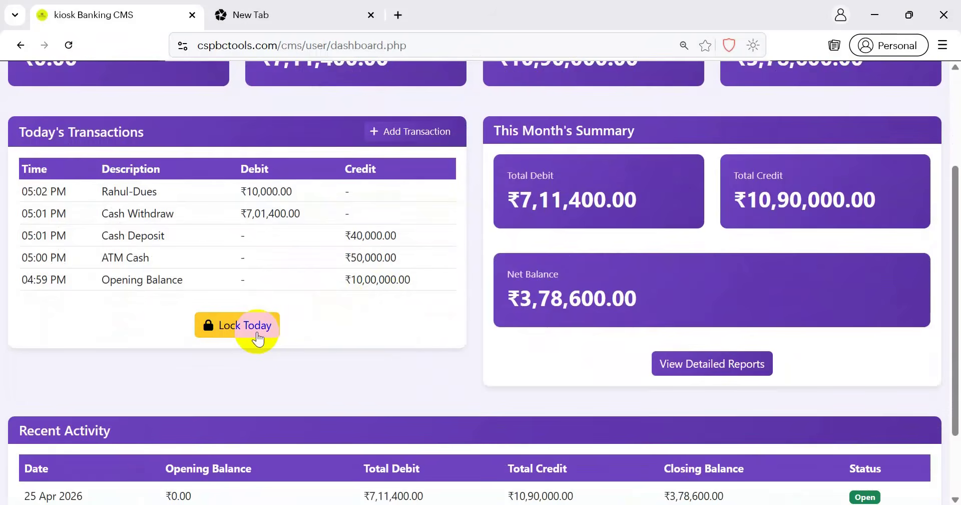
click(257, 333)
click(438, 341)
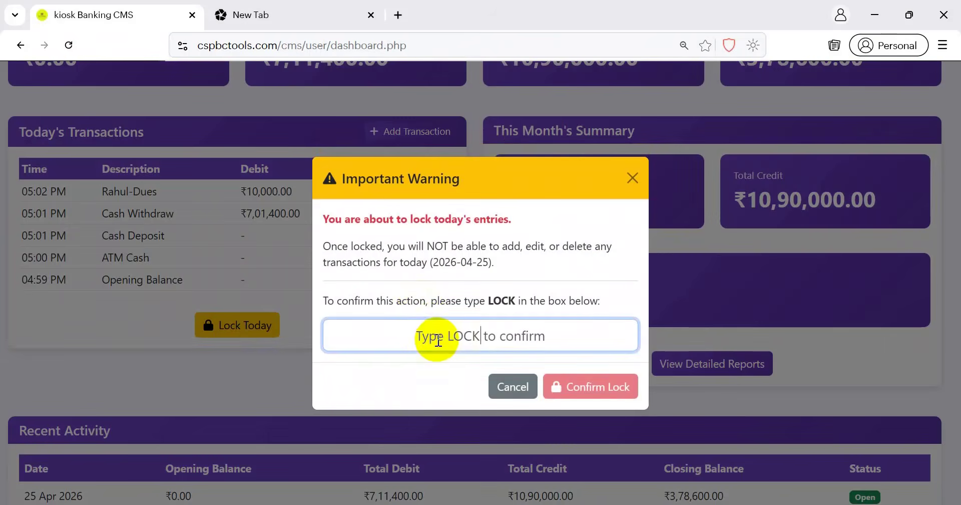
text(LOCK)
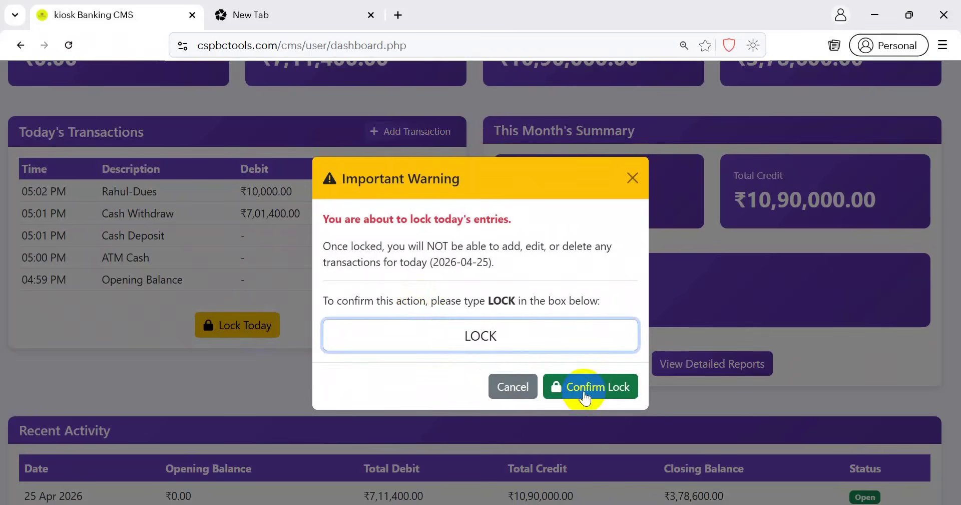
click(586, 396)
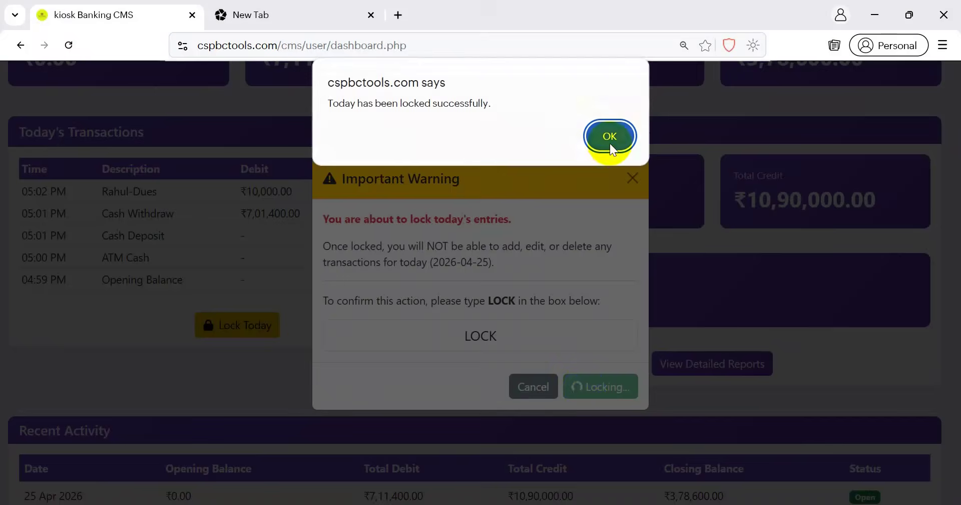
click(610, 140)
scroll(469, 259, down, 2)
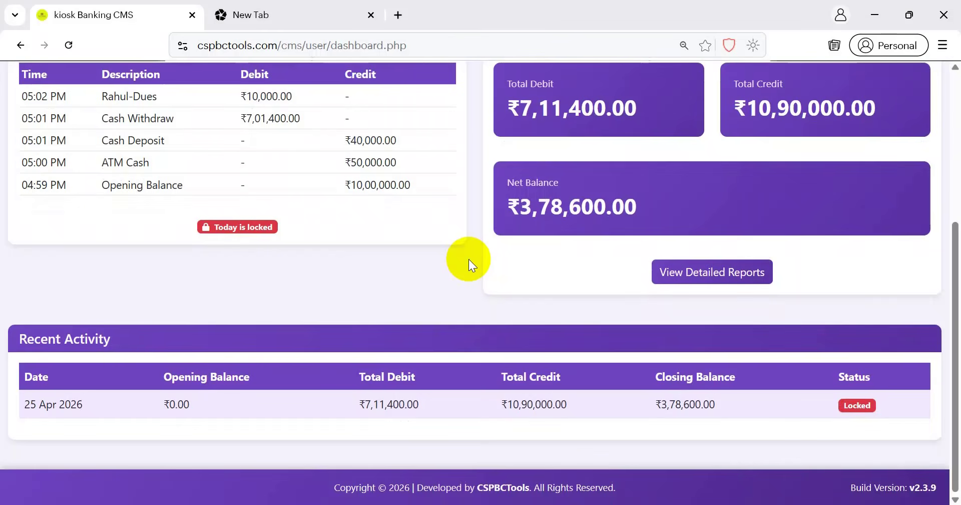
scroll(469, 259, up, 3)
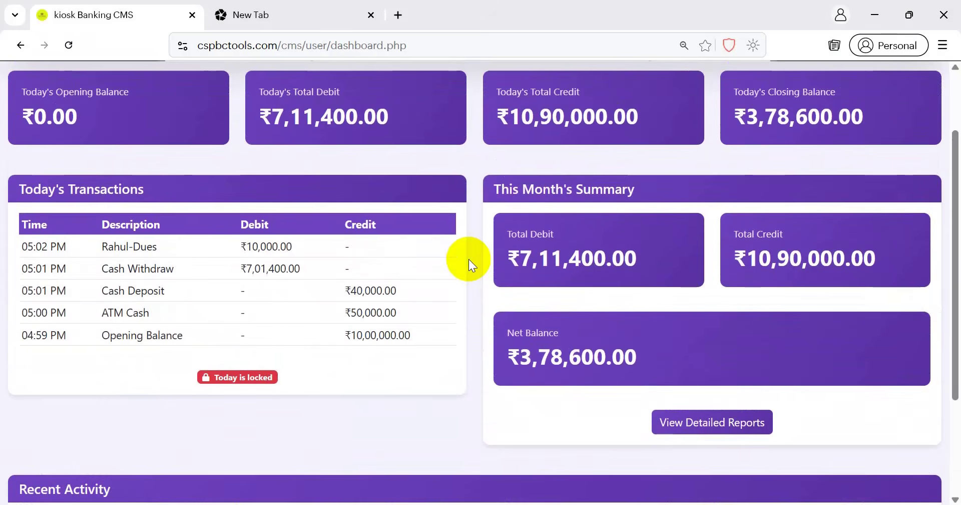
scroll(469, 259, up, 2)
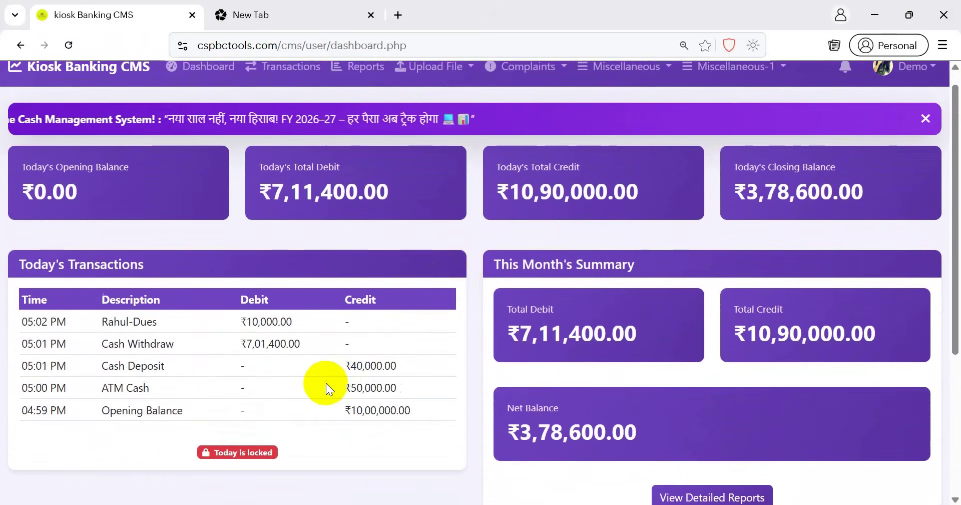
scroll(326, 382, up, 1)
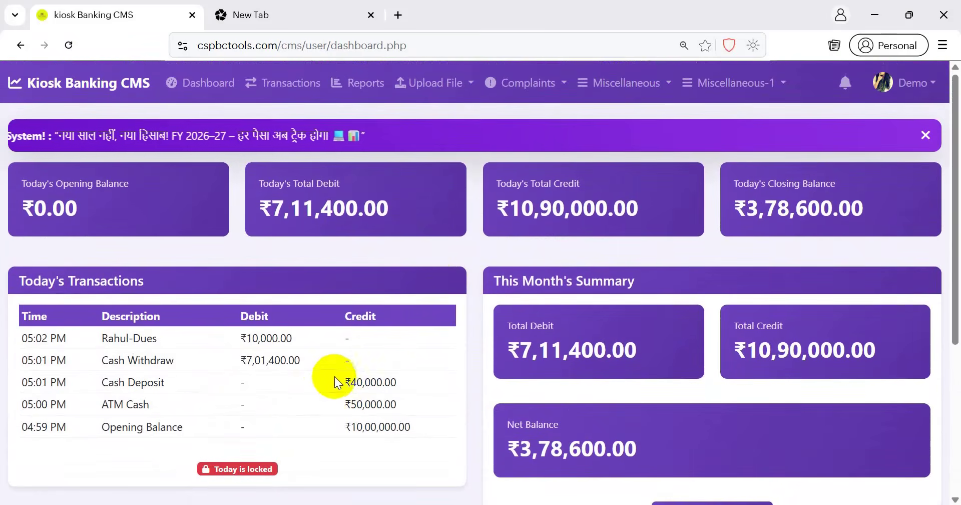
Start a complaint with Account Unlock as its subject and return to the dashboard without submitting it
click(523, 84)
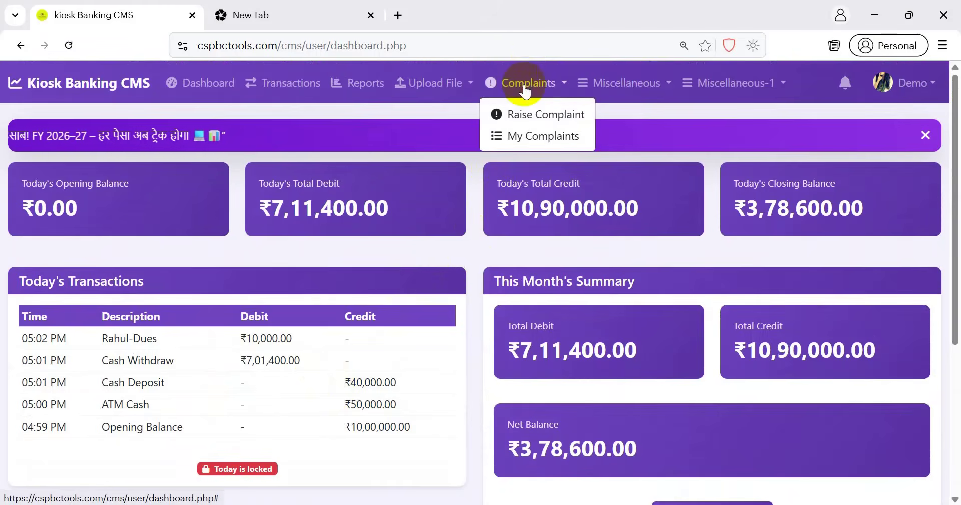
click(541, 113)
click(348, 229)
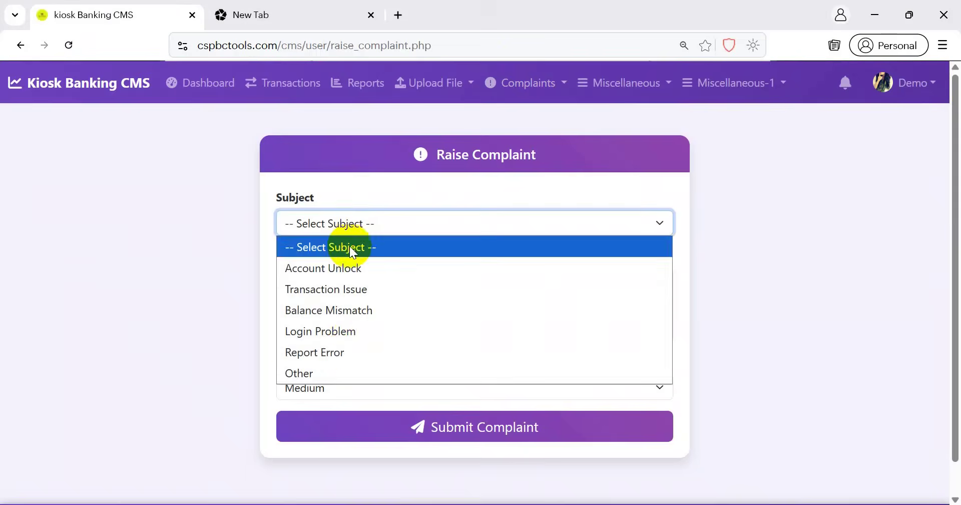
click(359, 273)
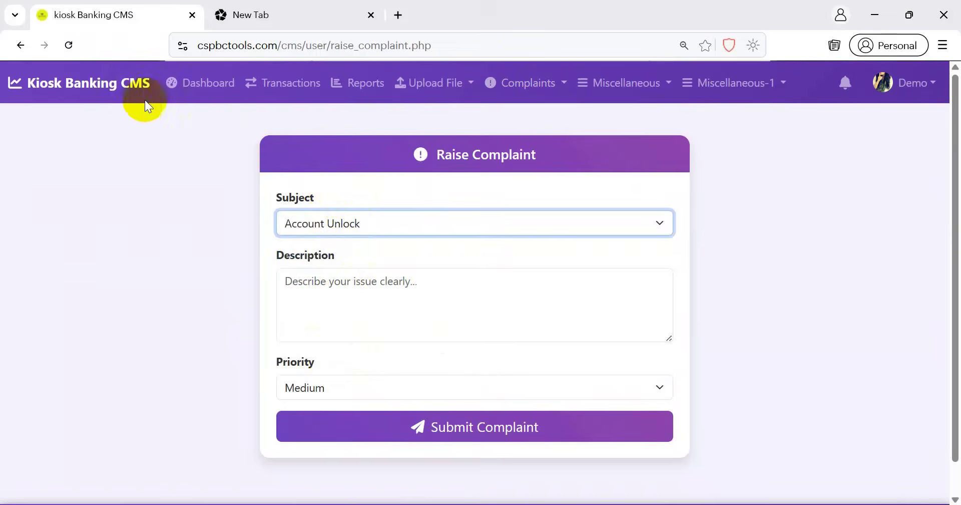
click(120, 87)
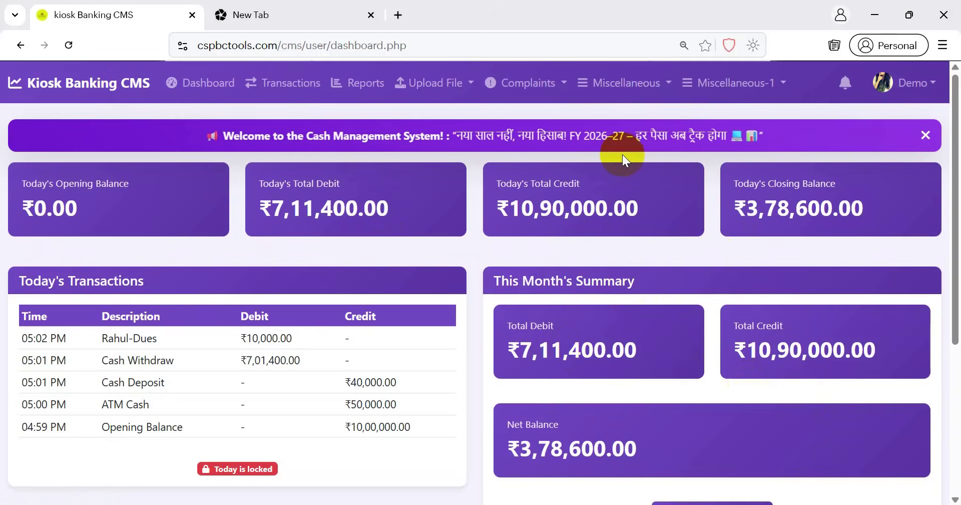
View the Money Counter tool, return to the dashboard and check today's closing balance
click(621, 84)
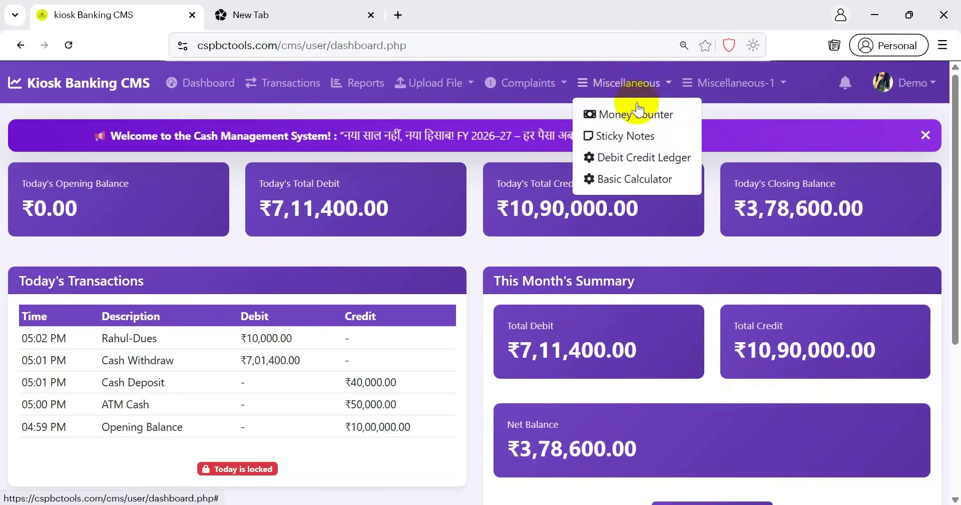
click(644, 112)
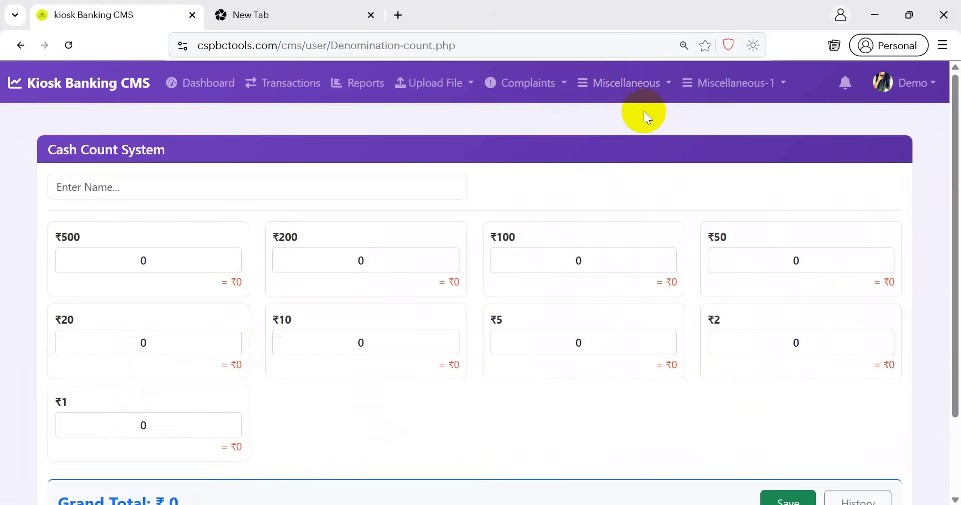
click(103, 88)
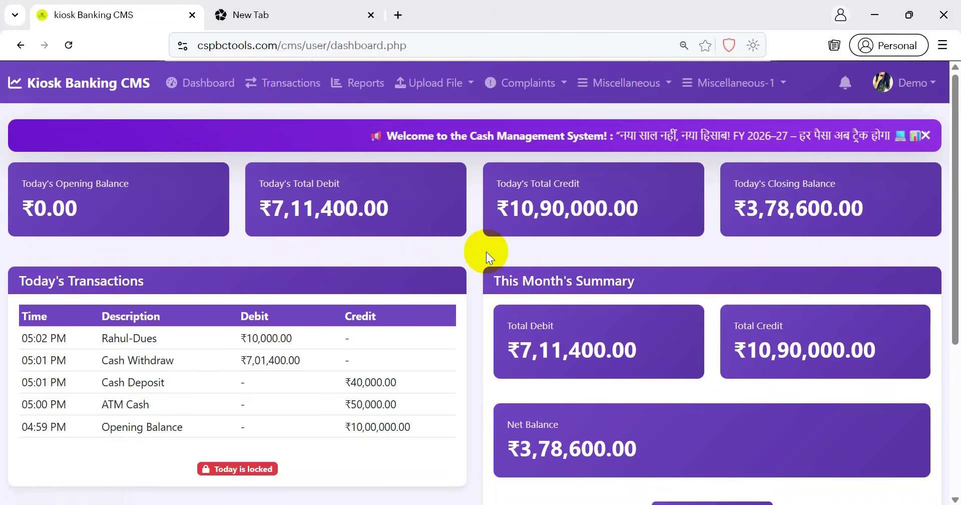
drag(753, 207, 820, 208)
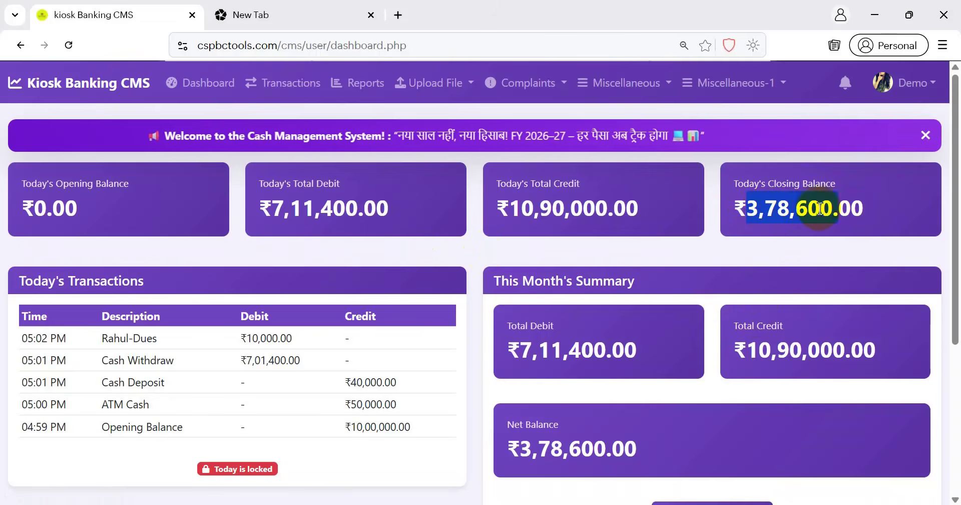
click(819, 208)
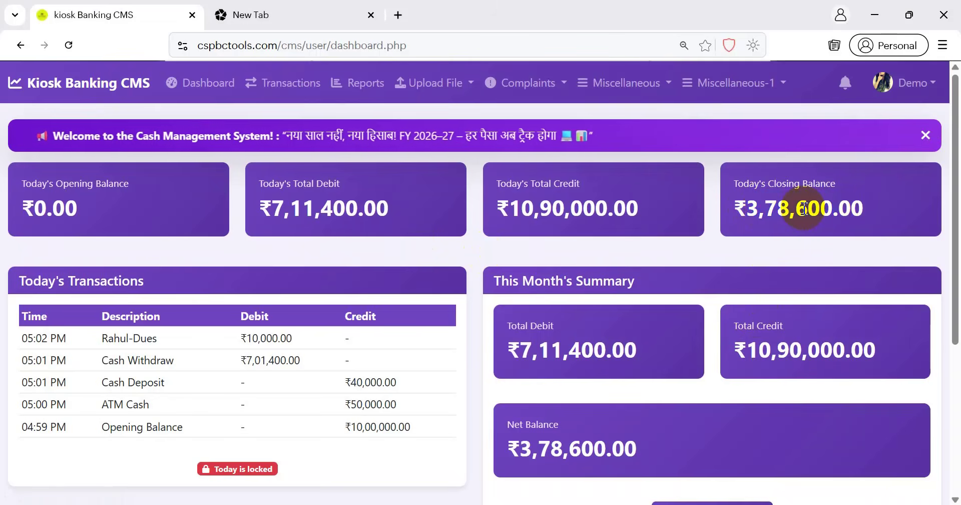